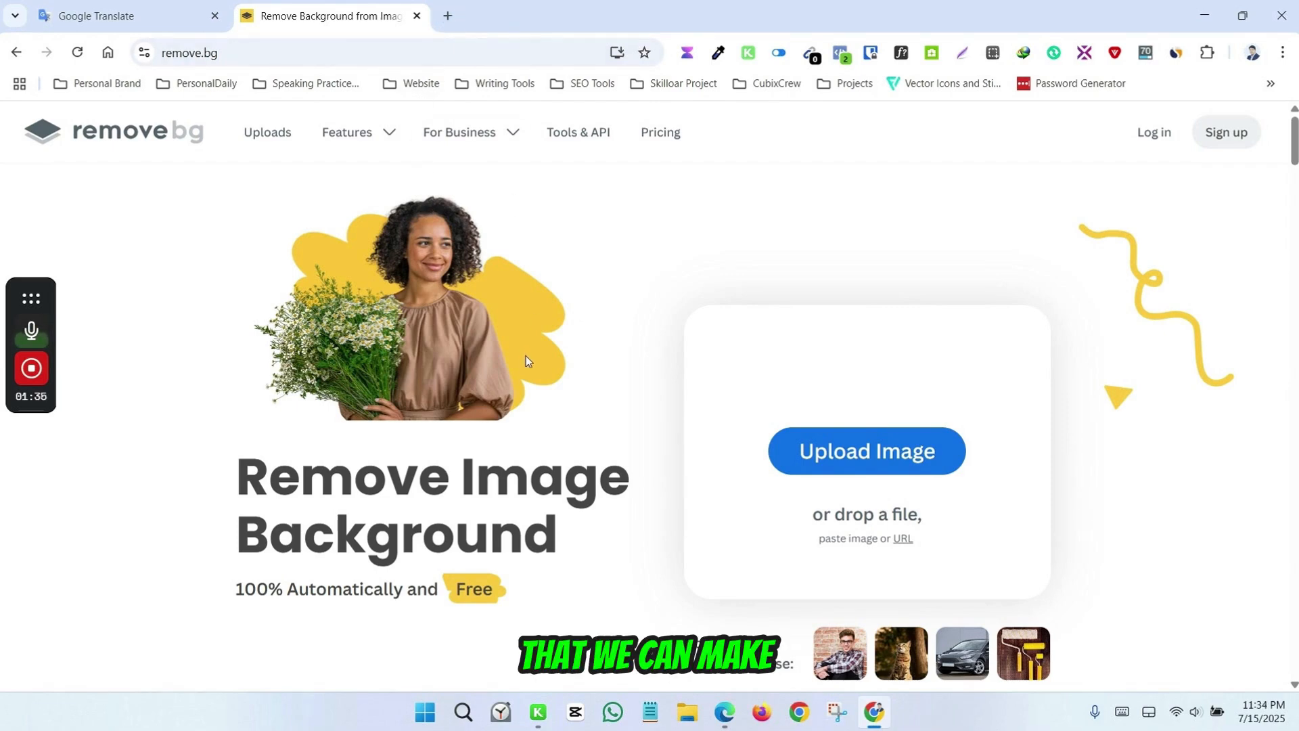
- Search Google Images for "elon musk" in a new browser tab
{"action": "left_click", "coordinate": [448, 16]}
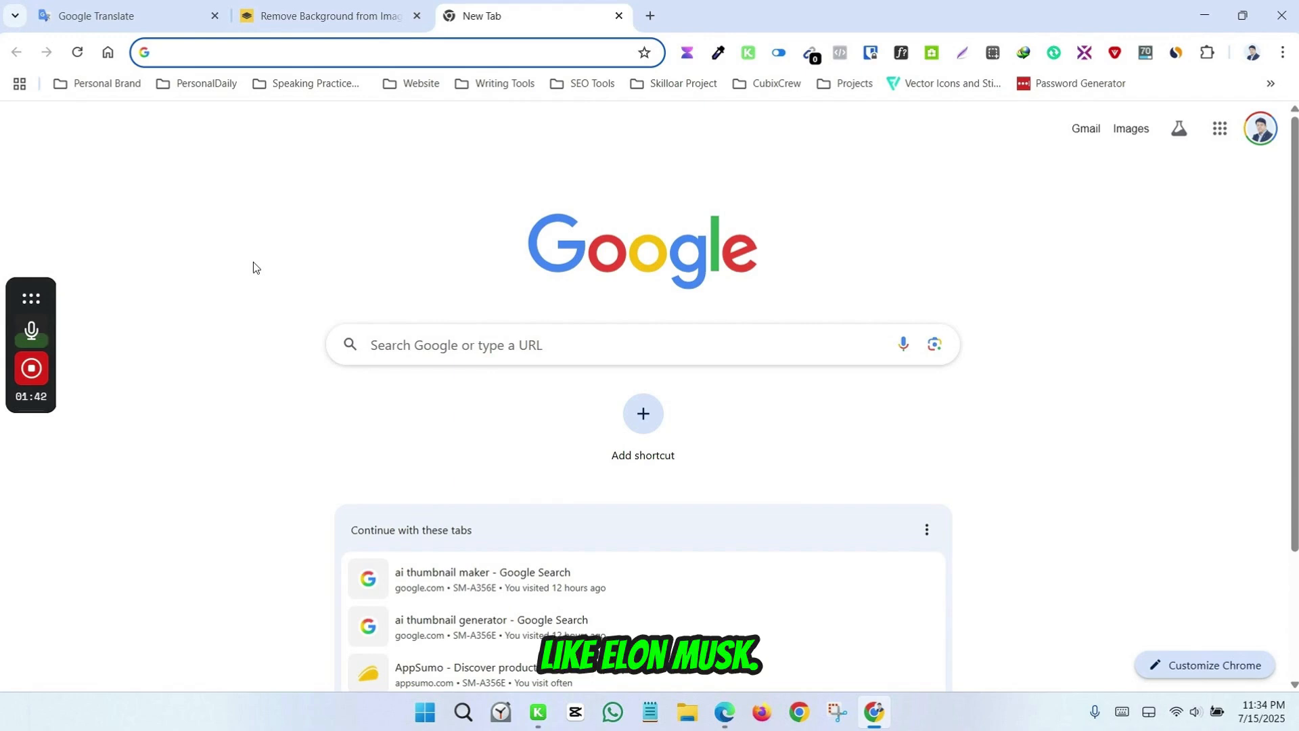
{"action": "type", "text": "Elon musk"}
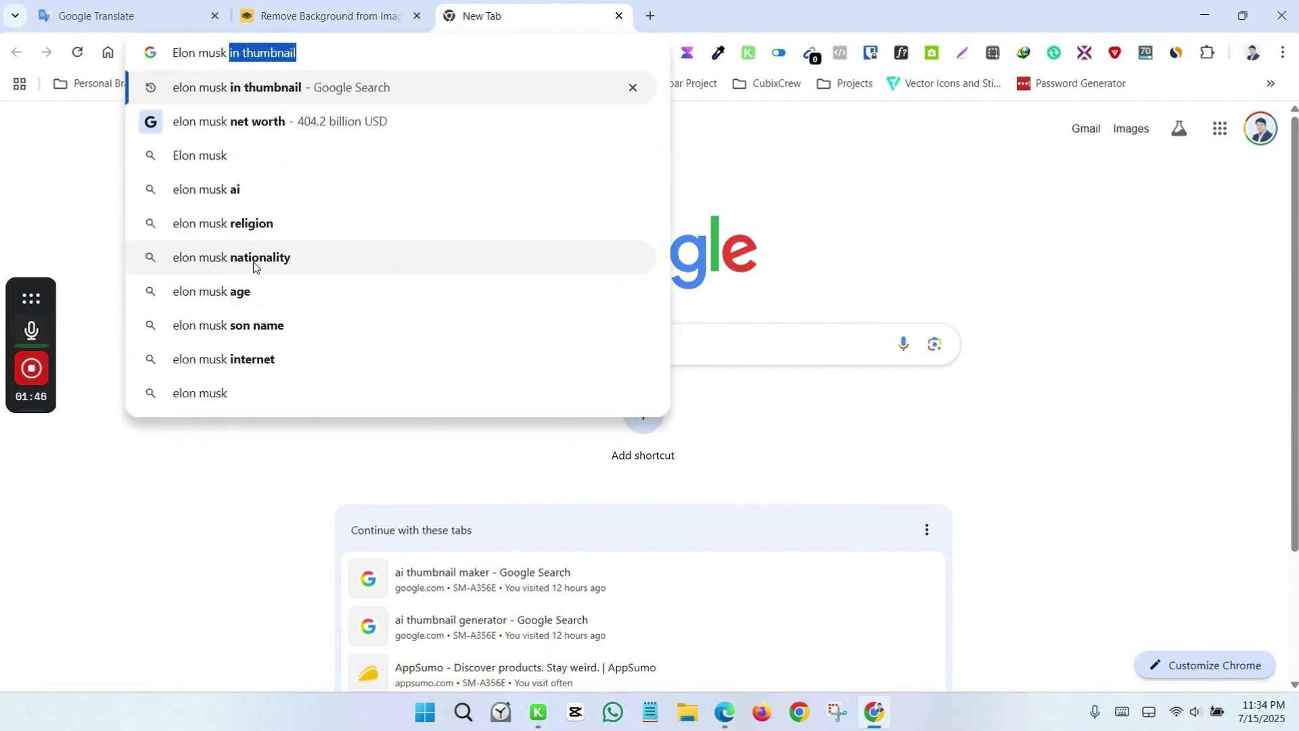
{"action": "key", "text": "Return"}
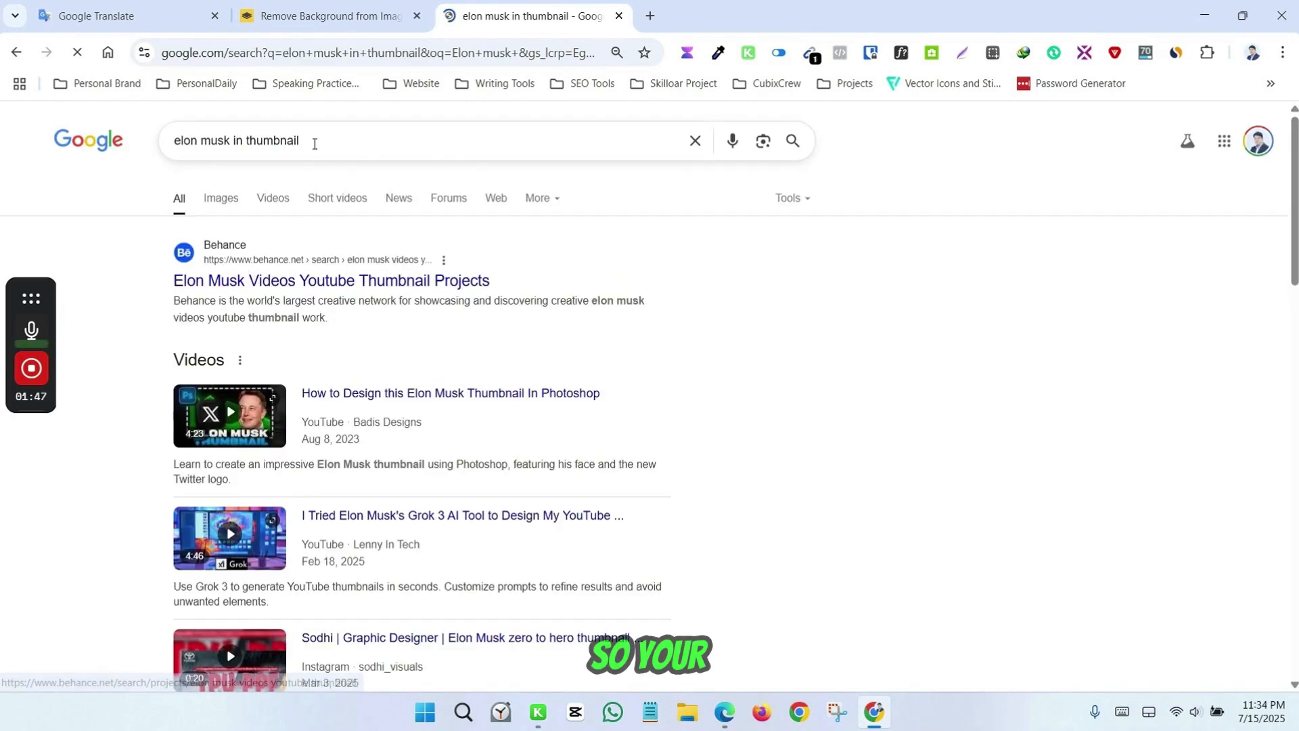
{"action": "left_click_drag", "start_coordinate": [313, 142], "coordinate": [232, 144]}
{"action": "key", "text": "BackSpace"}
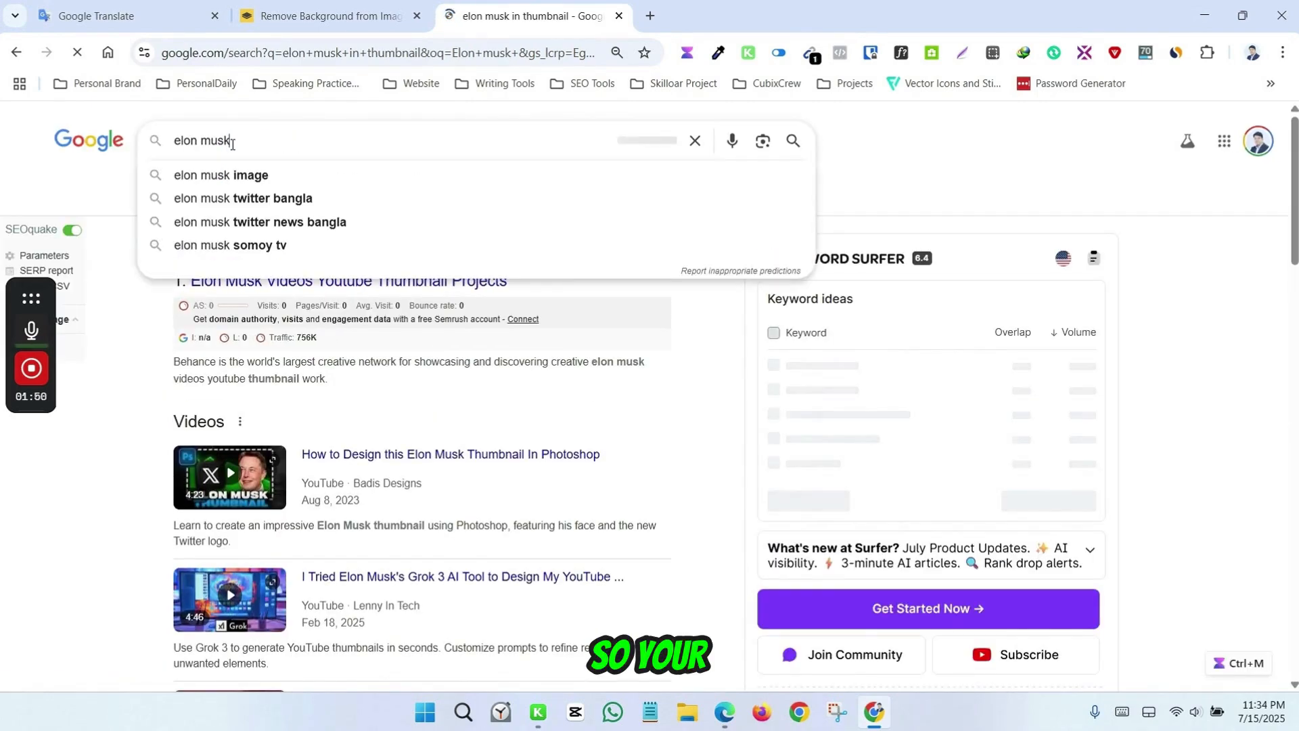
{"action": "key", "text": "Return"}
{"action": "left_click", "coordinate": [230, 200]}
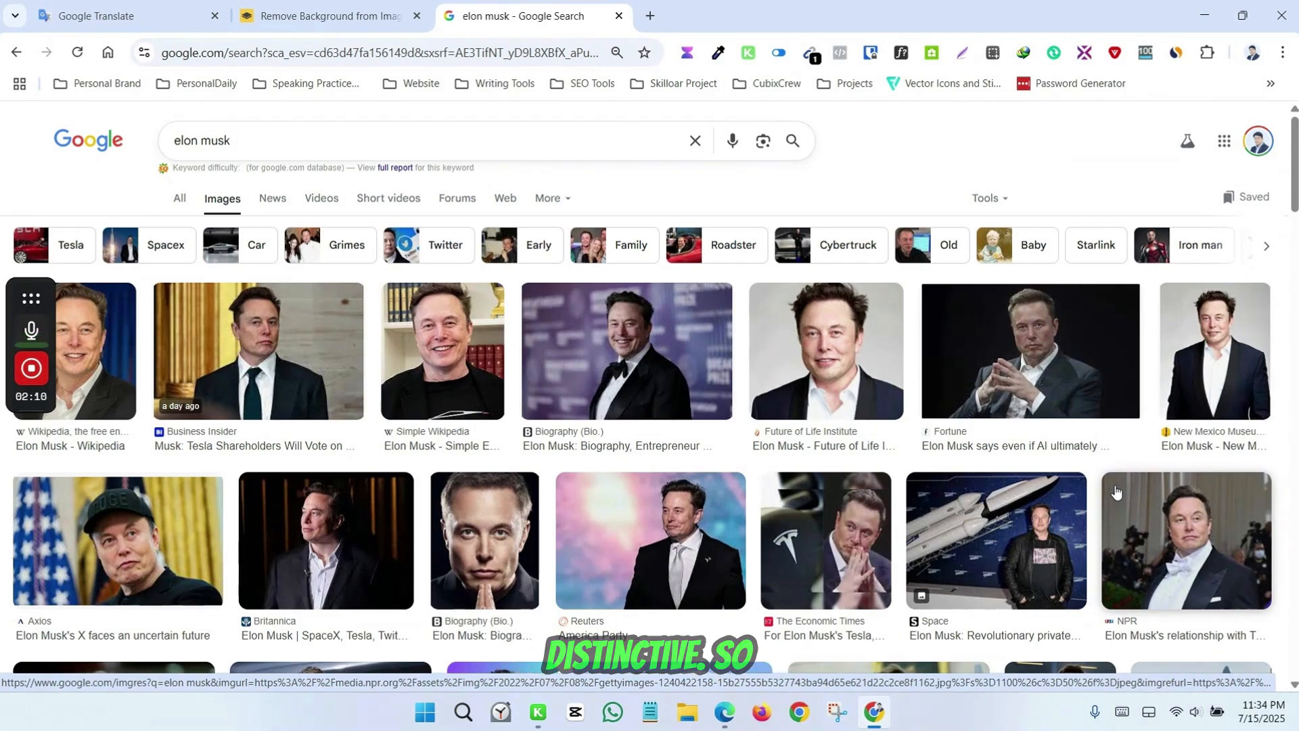
- Preview the New Mexico Museum of Space History, Business Insider and Fortune photos to compare their quality and backgrounds
{"action": "scroll", "coordinate": [577, 481], "scroll_direction": "down", "scroll_amount": 3}
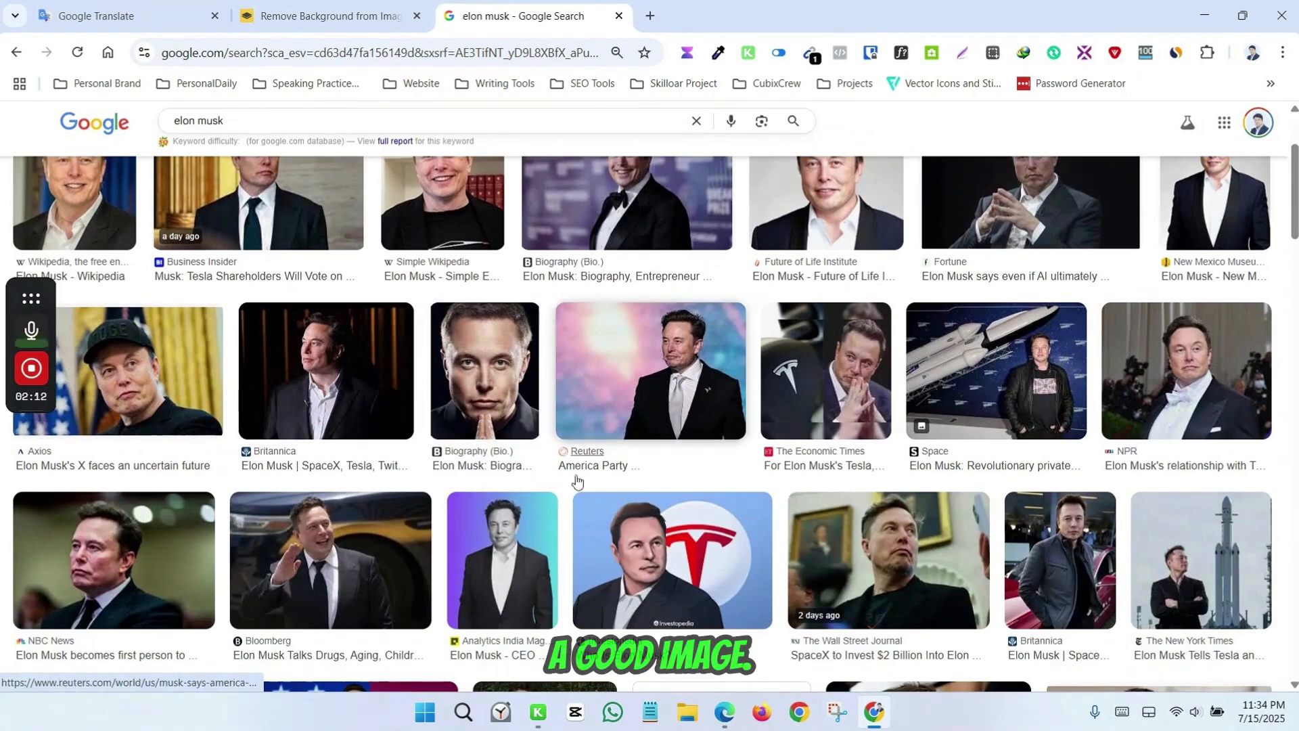
{"action": "scroll", "coordinate": [576, 481], "scroll_direction": "up", "scroll_amount": 3}
{"action": "left_click", "coordinate": [1205, 362]}
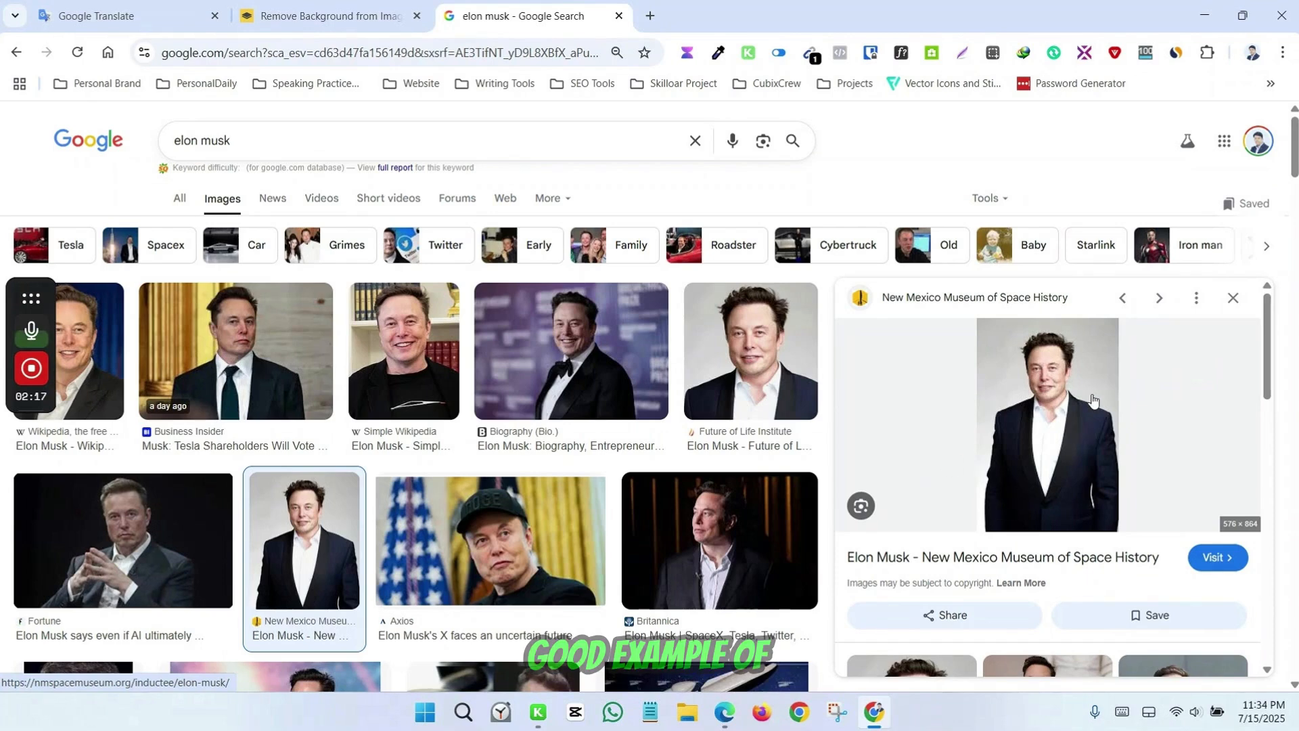
{"action": "left_click", "coordinate": [247, 361]}
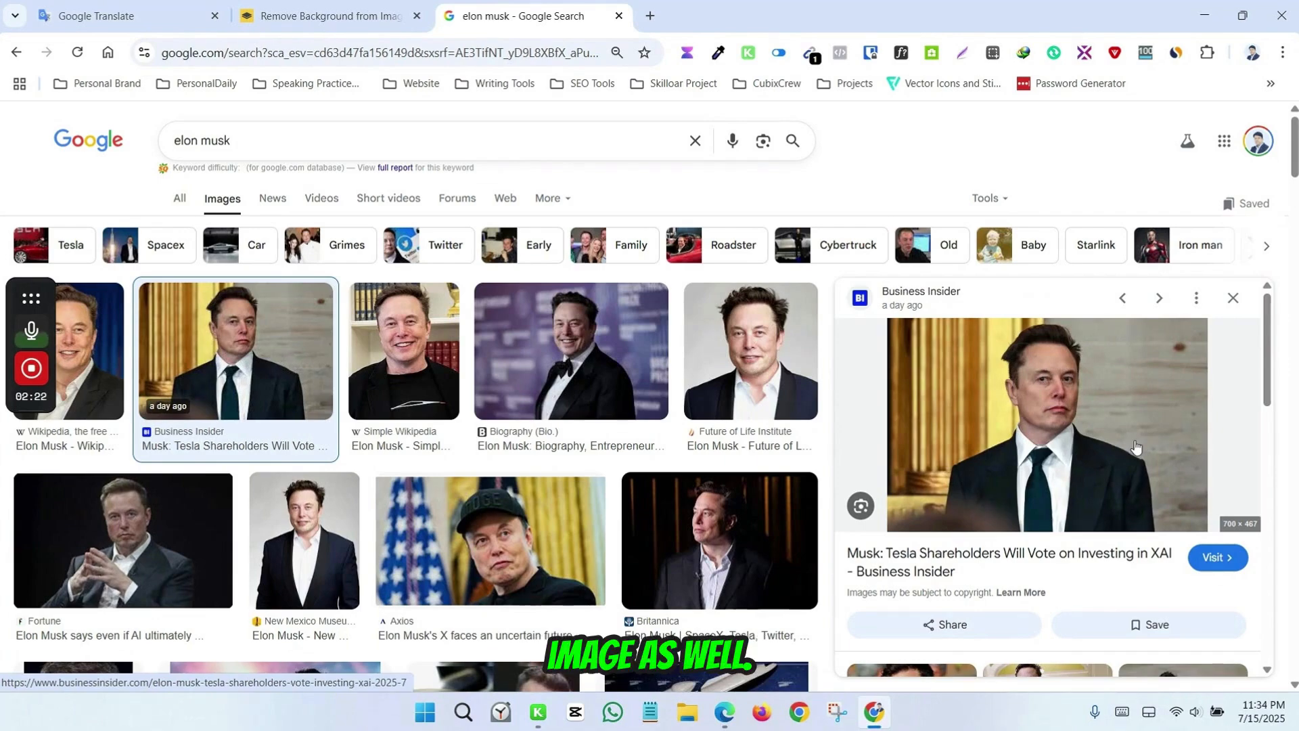
{"action": "scroll", "coordinate": [217, 391], "scroll_direction": "down", "scroll_amount": 2}
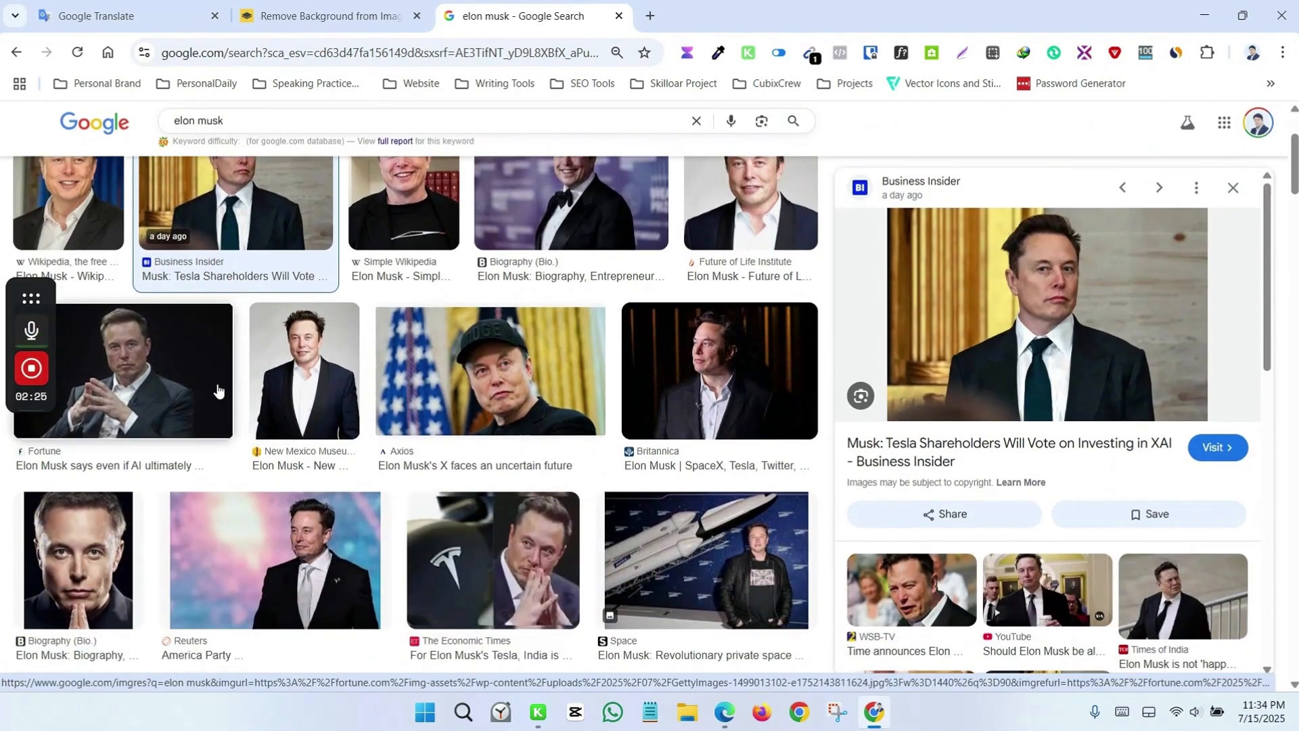
{"action": "left_click", "coordinate": [176, 393]}
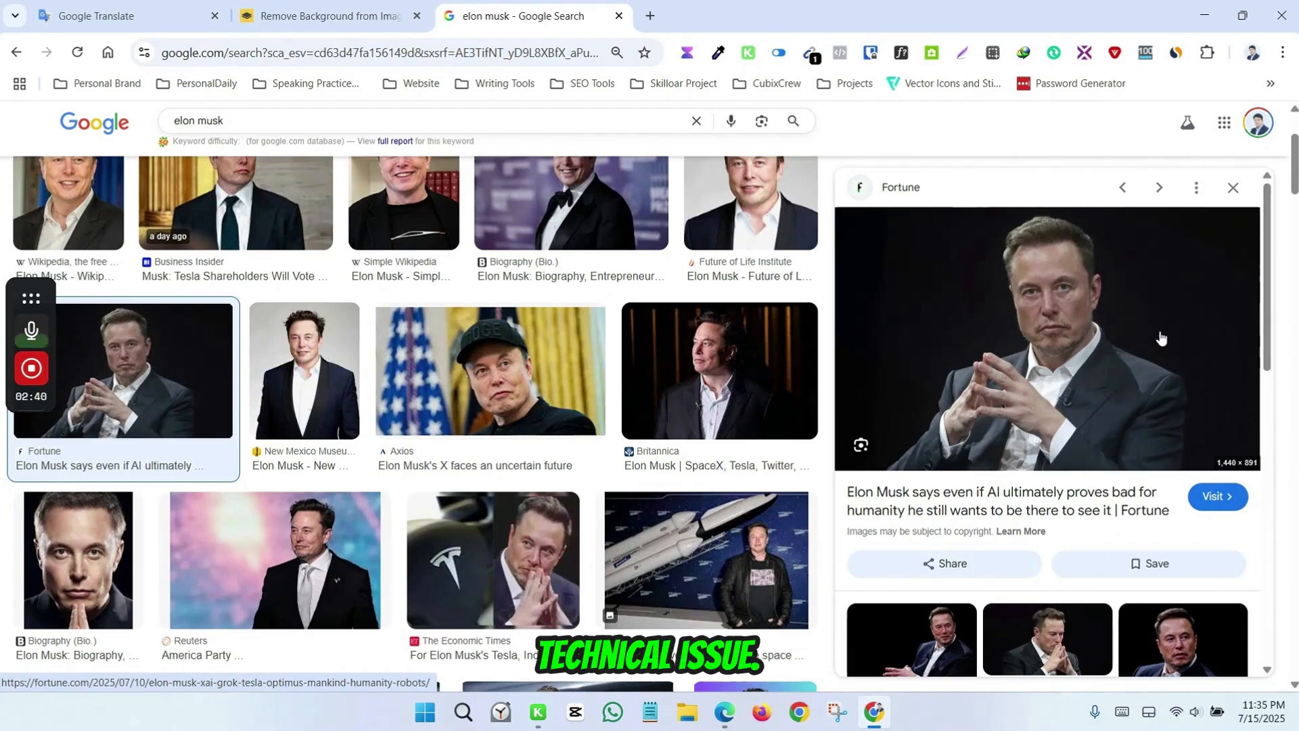
{"action": "left_click", "coordinate": [314, 401]}
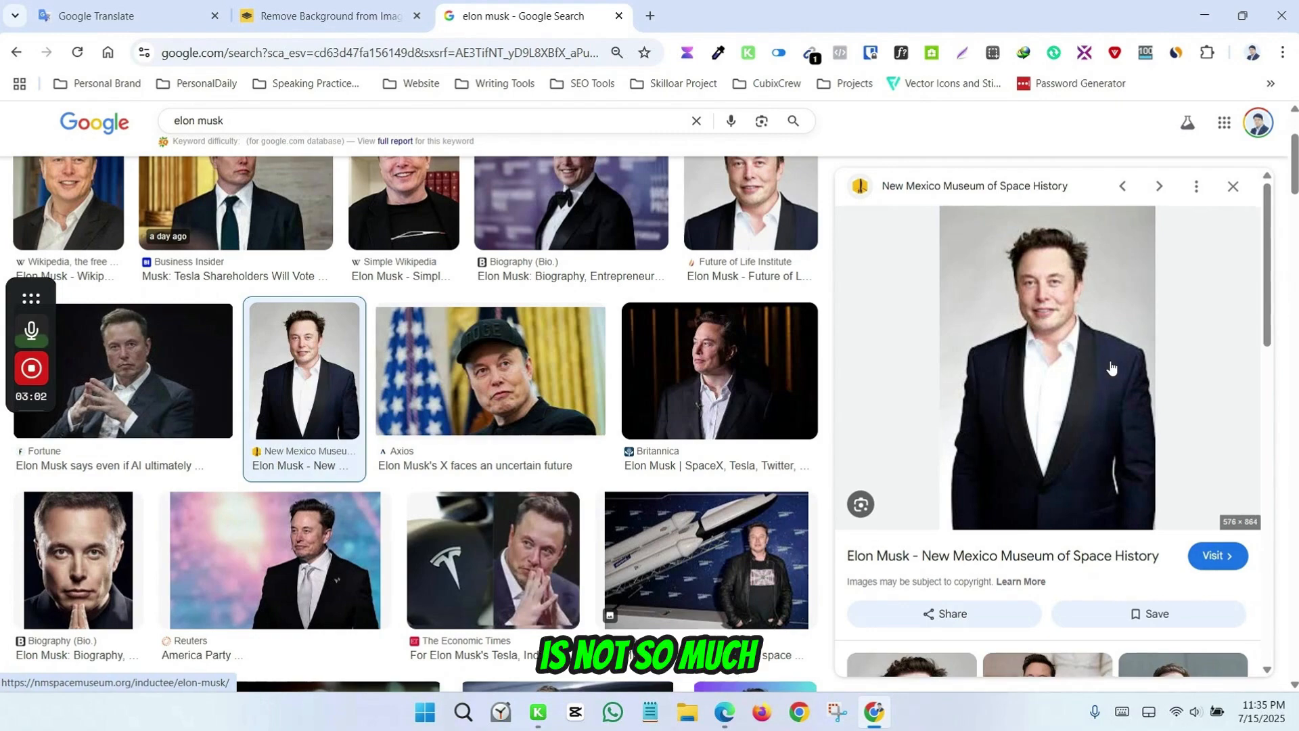
{"action": "scroll", "coordinate": [1098, 383], "scroll_direction": "down", "scroll_amount": 5}
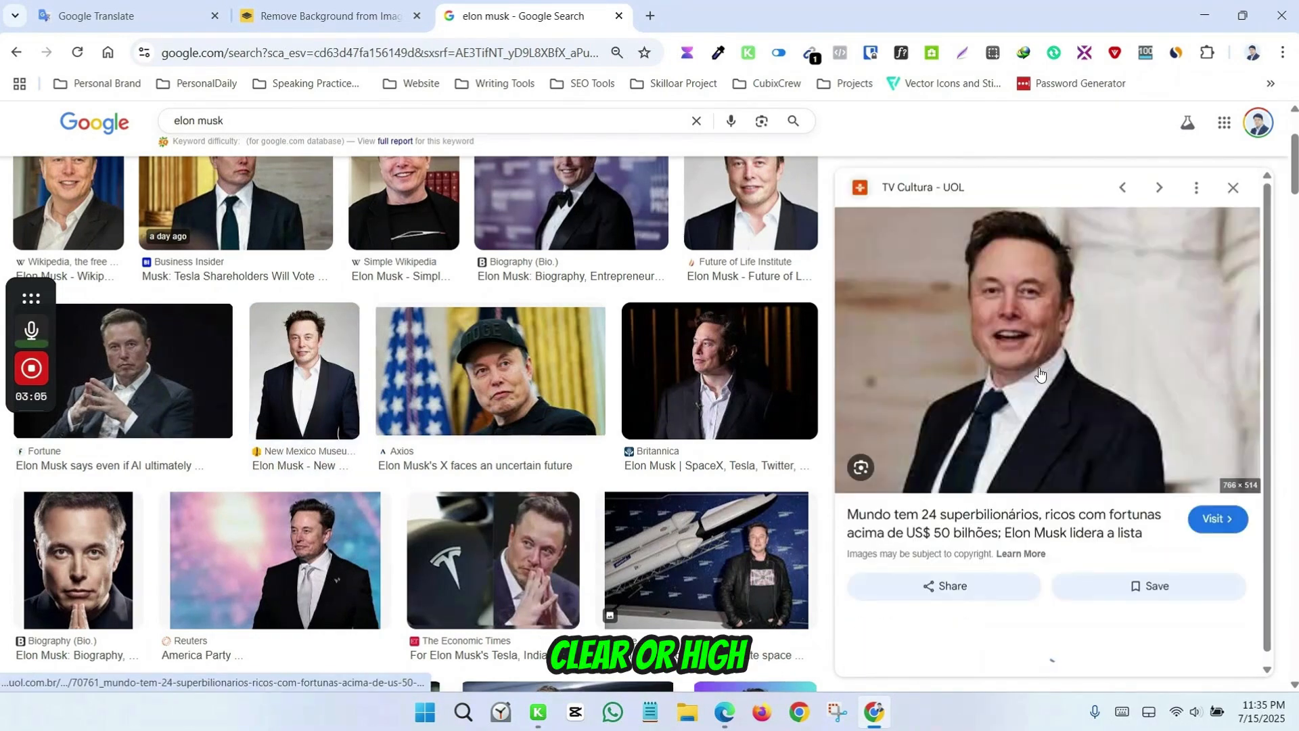
{"action": "left_click", "coordinate": [1045, 373]}
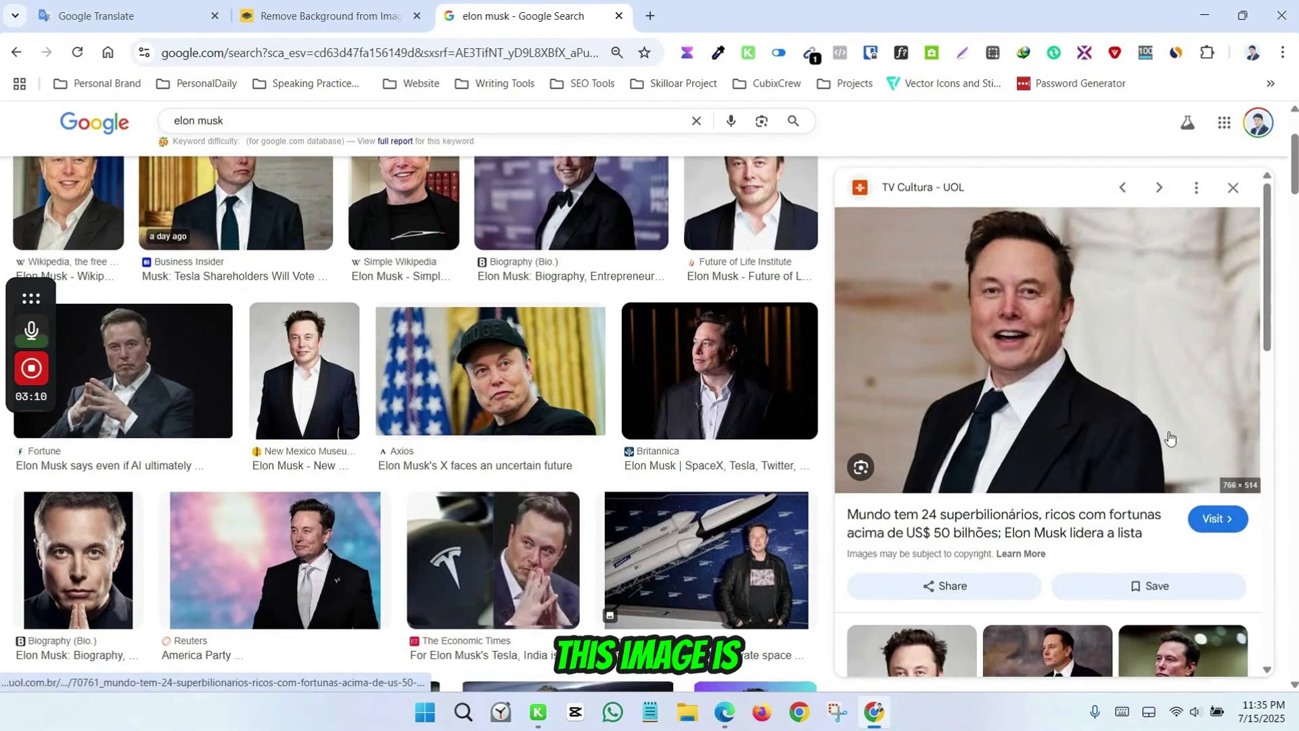
{"action": "right_click", "coordinate": [914, 279]}
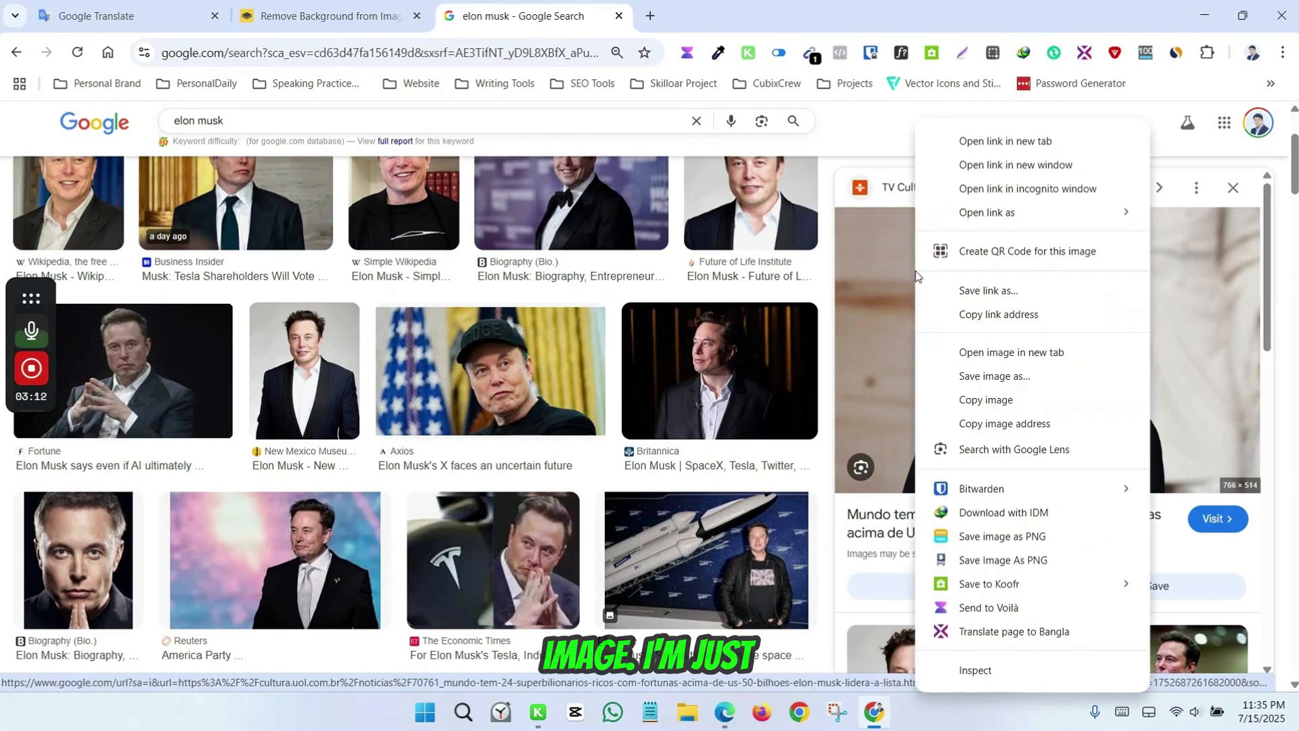
{"action": "left_click", "coordinate": [992, 376]}
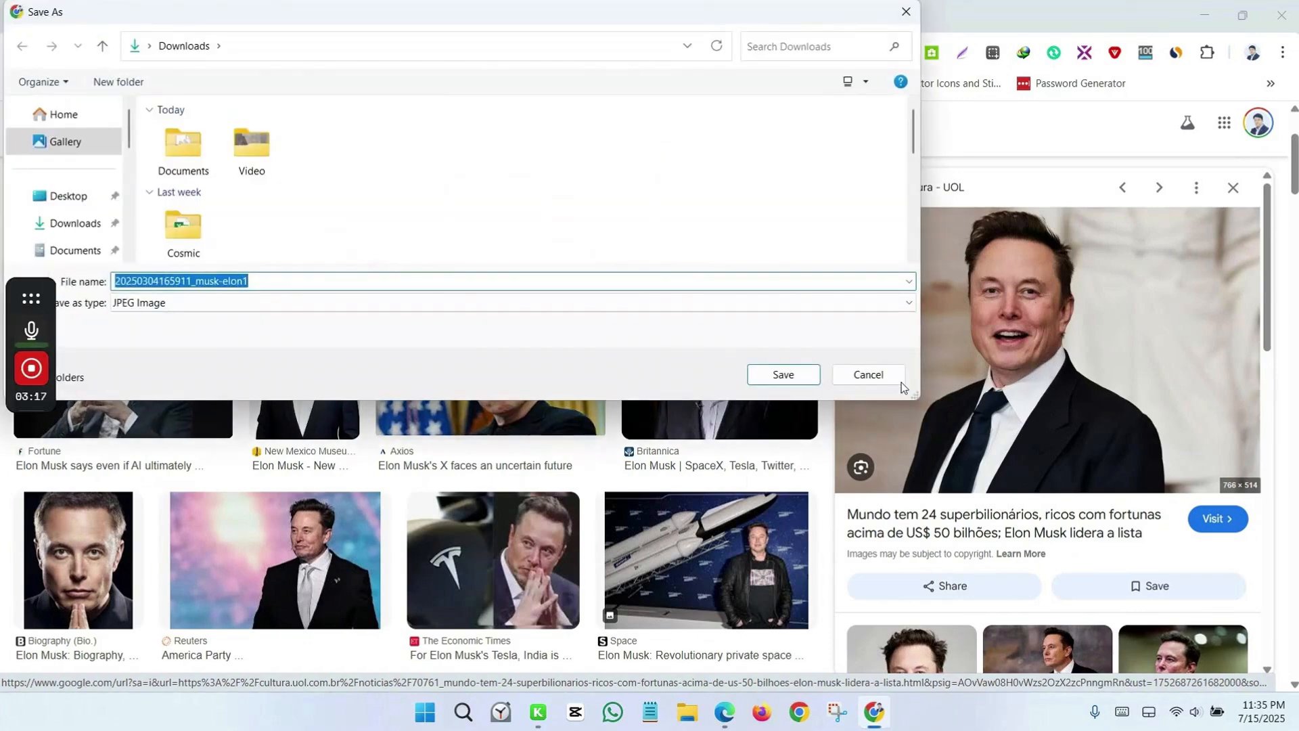
{"action": "left_click", "coordinate": [810, 370]}
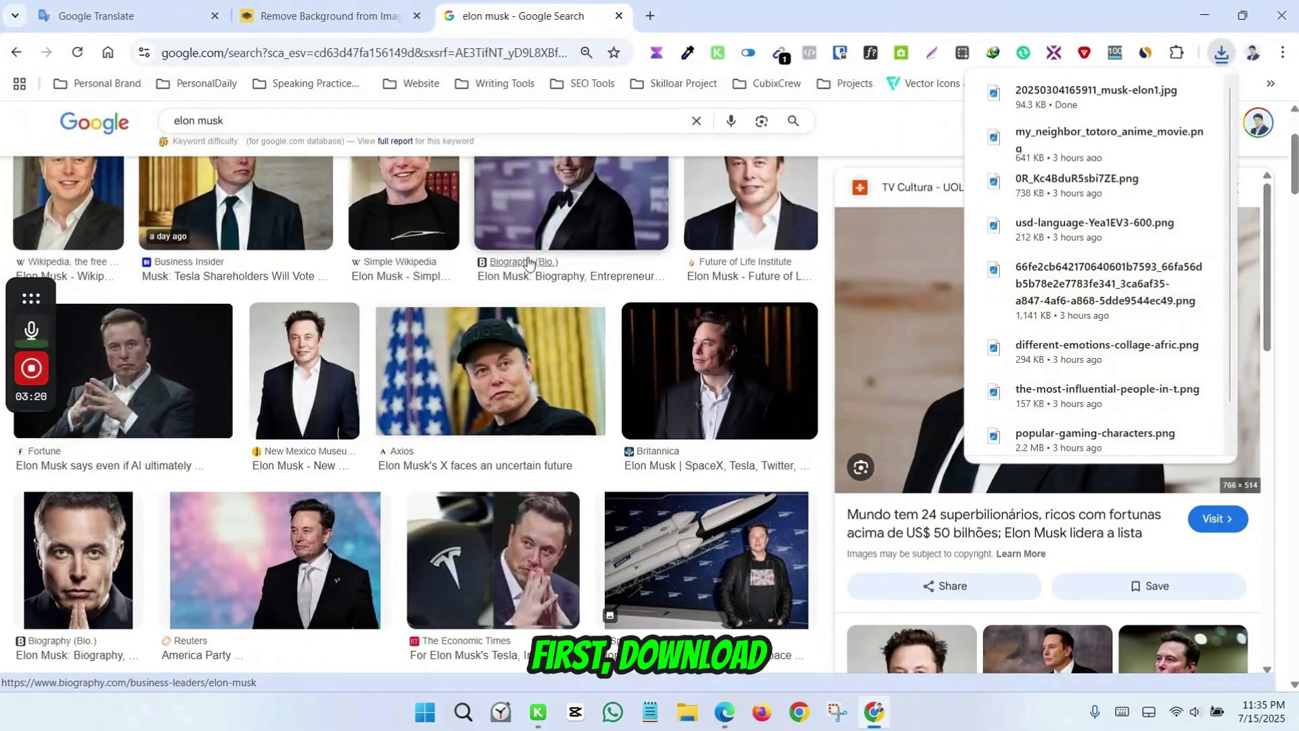
{"action": "left_click", "coordinate": [328, 15]}
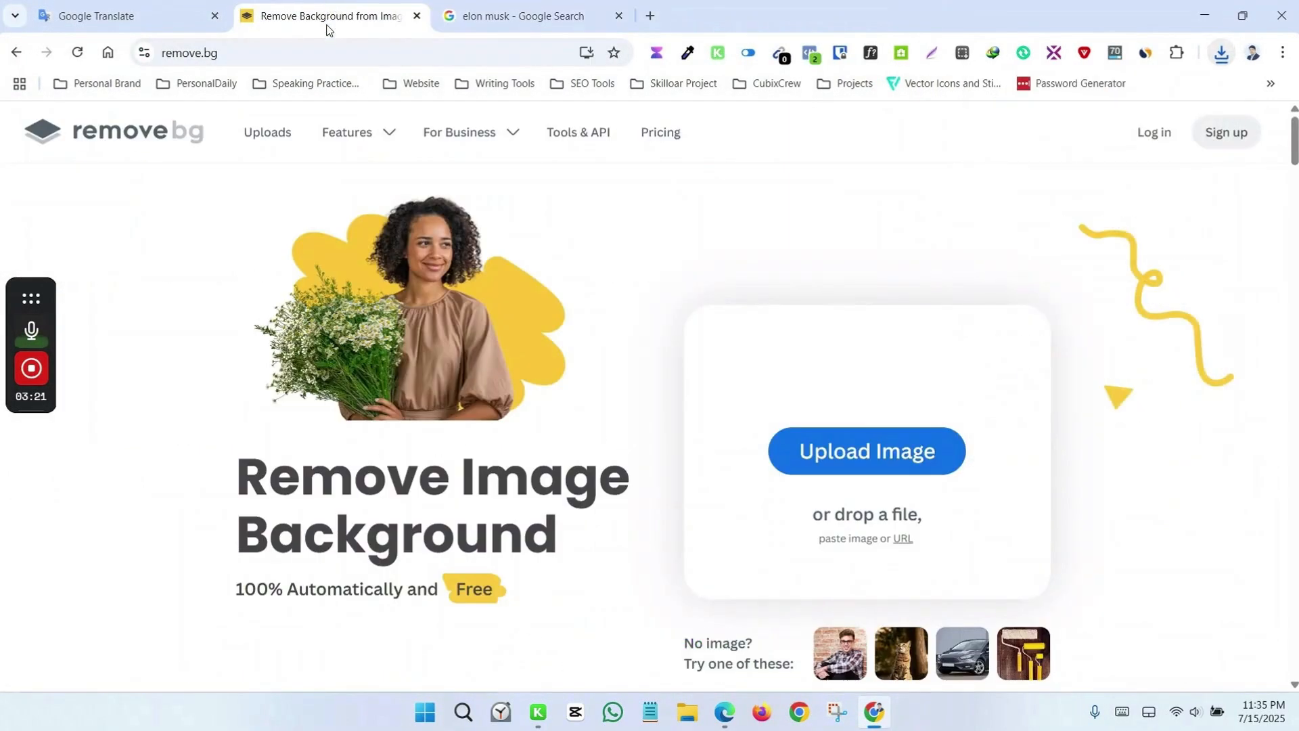
{"action": "left_click", "coordinate": [1220, 54]}
{"action": "left_click_drag", "start_coordinate": [1094, 130], "coordinate": [852, 458]}
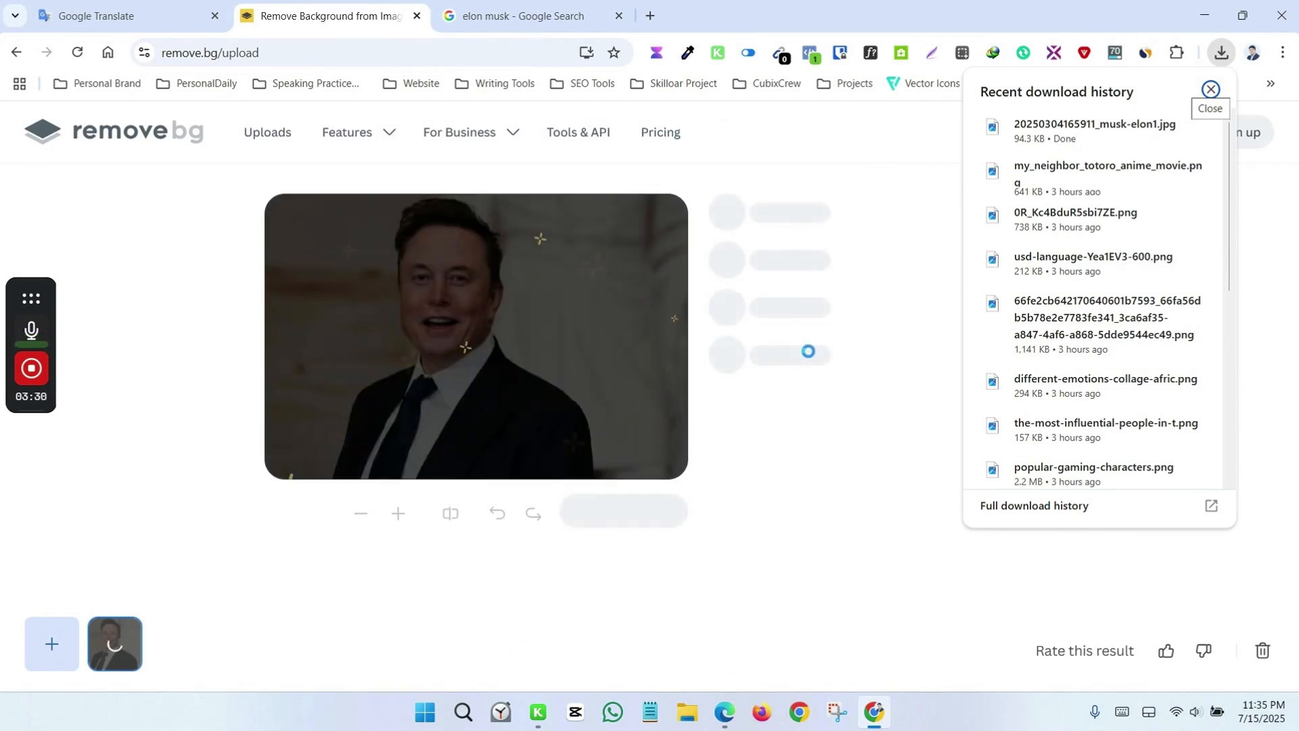
- Dismiss the recent downloads list and download the free 610 x 409 preview of the cutout
{"action": "left_click", "coordinate": [816, 345]}
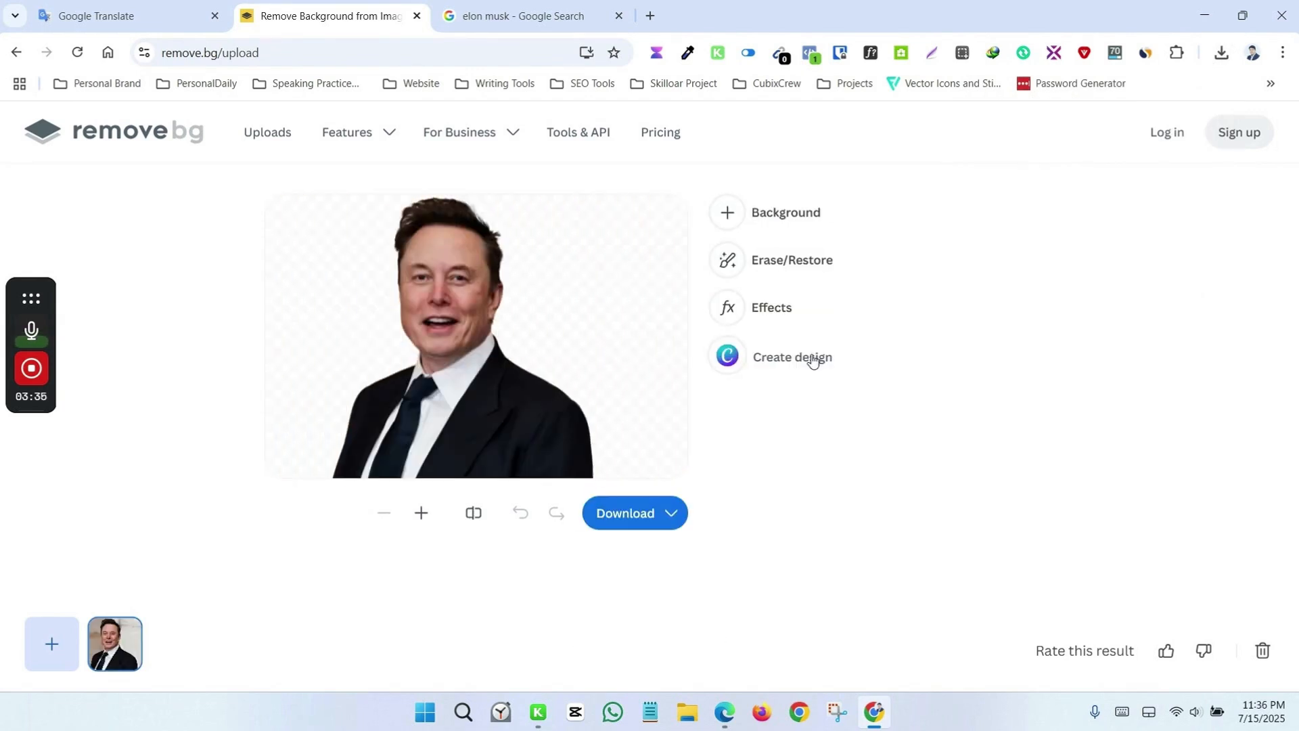
{"action": "left_click", "coordinate": [623, 524]}
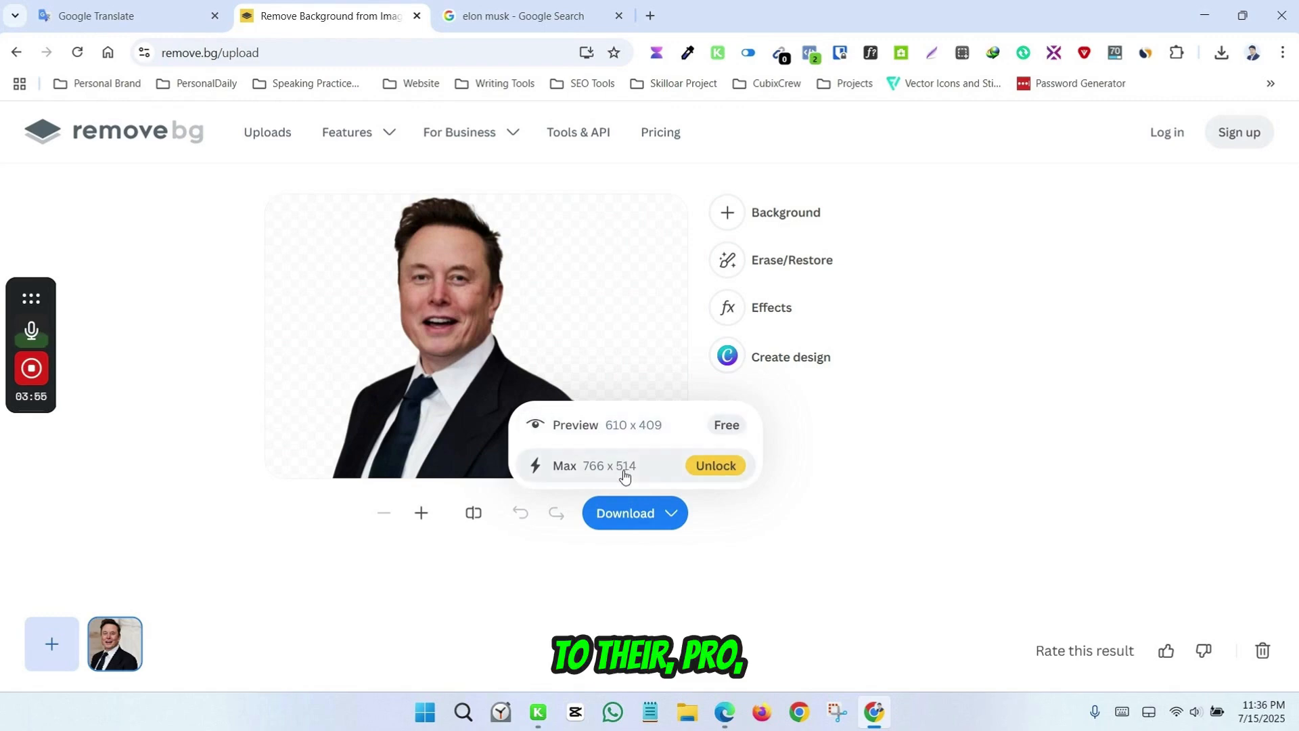
{"action": "left_click", "coordinate": [648, 428]}
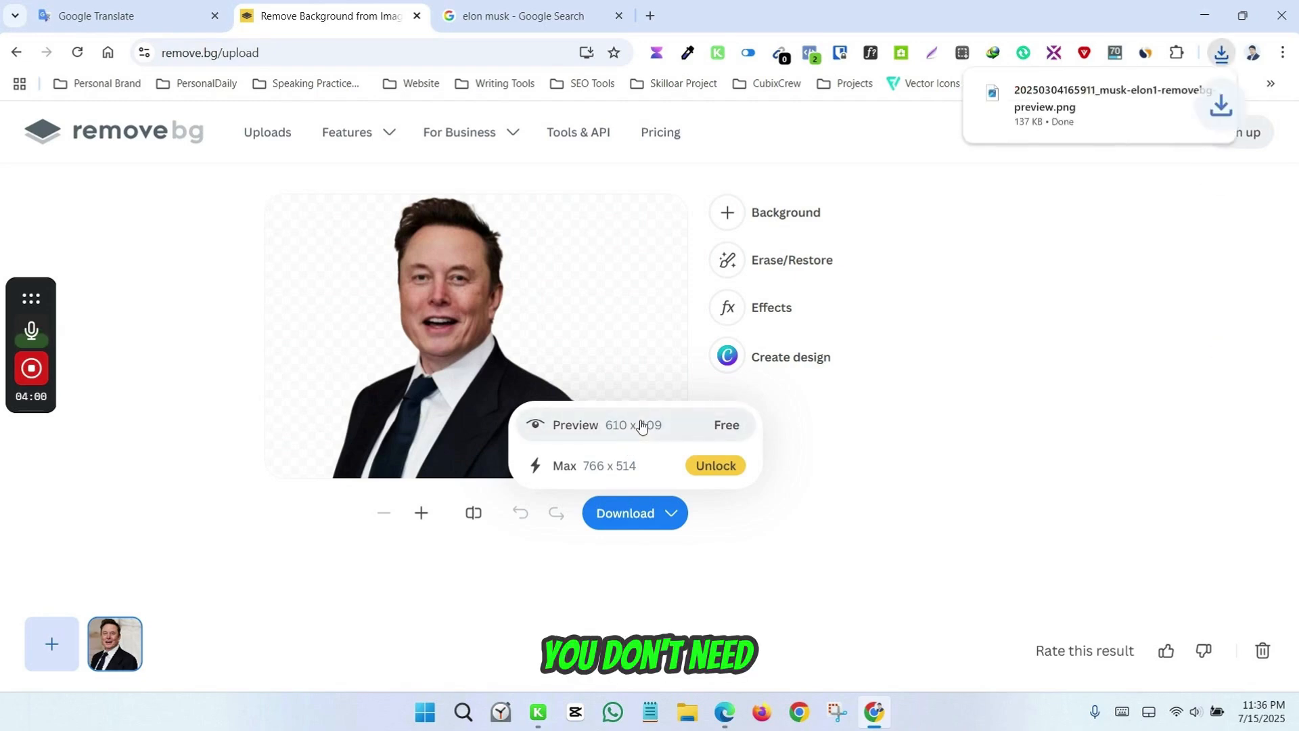
- Open the downloaded cutout PNG in the image viewer, inspect its transparent background and edges up close, and close it
{"action": "left_click", "coordinate": [1100, 120]}
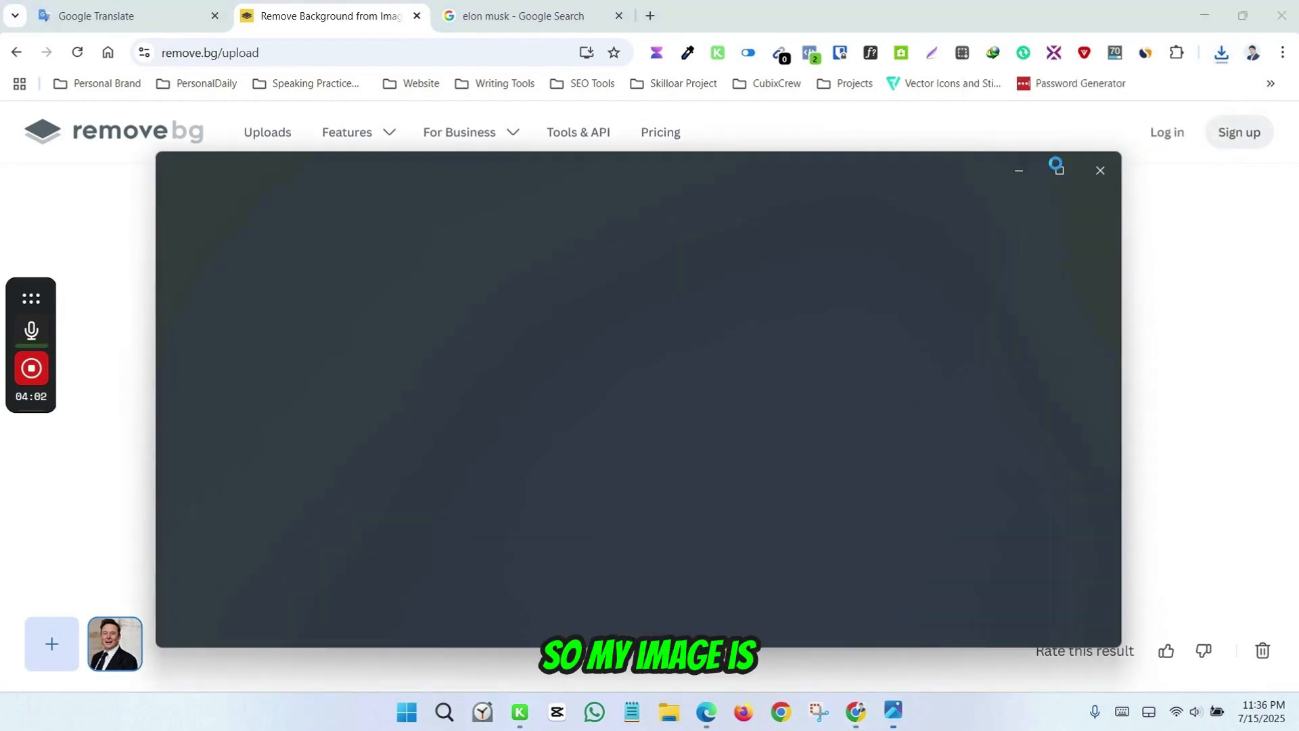
{"action": "left_click", "coordinate": [1059, 170]}
{"action": "scroll", "coordinate": [814, 394], "scroll_direction": "up", "scroll_amount": 2}
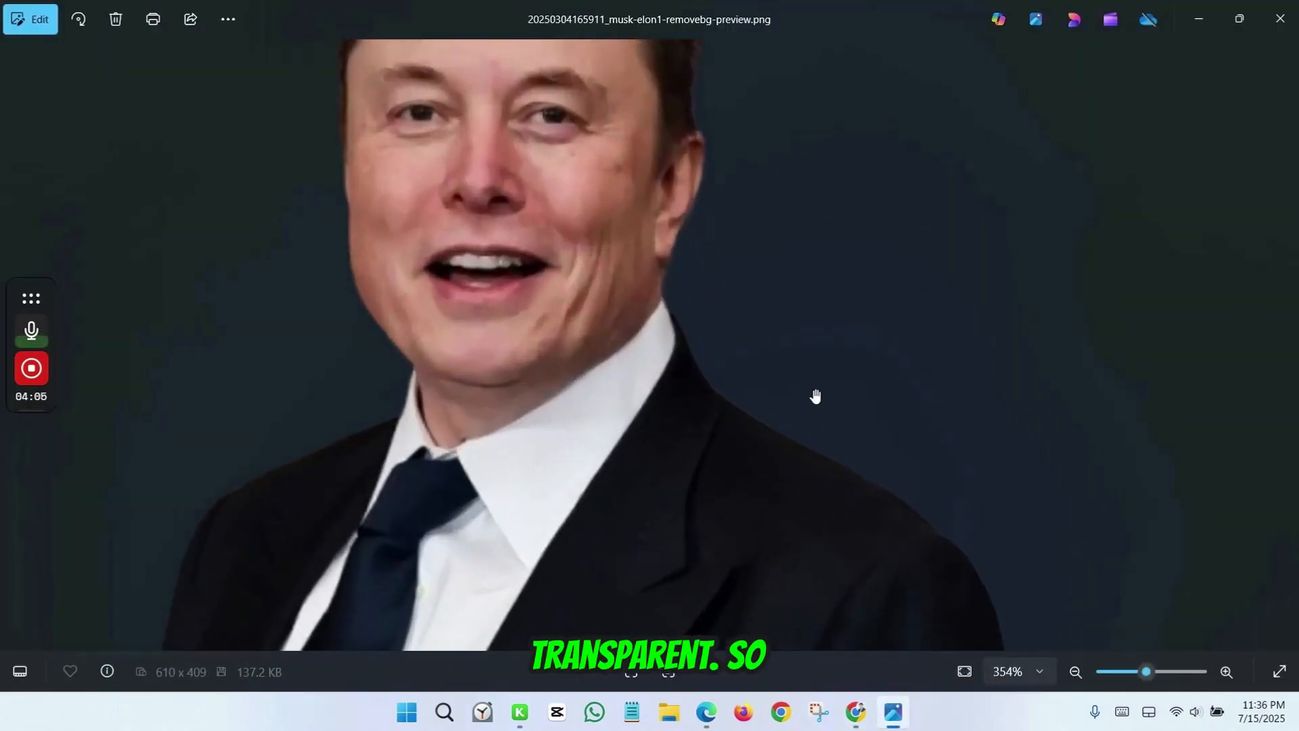
{"action": "scroll", "coordinate": [819, 393], "scroll_direction": "down", "scroll_amount": 2}
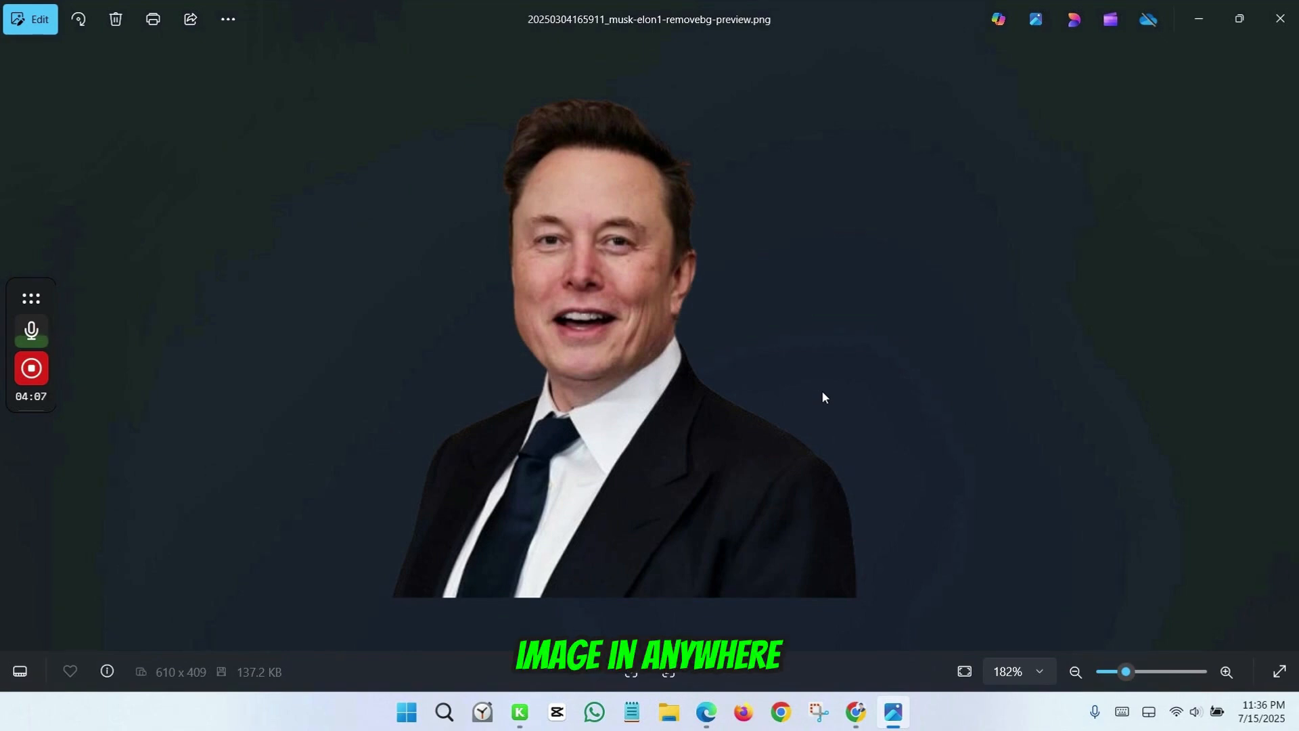
{"action": "left_click", "coordinate": [1280, 19]}
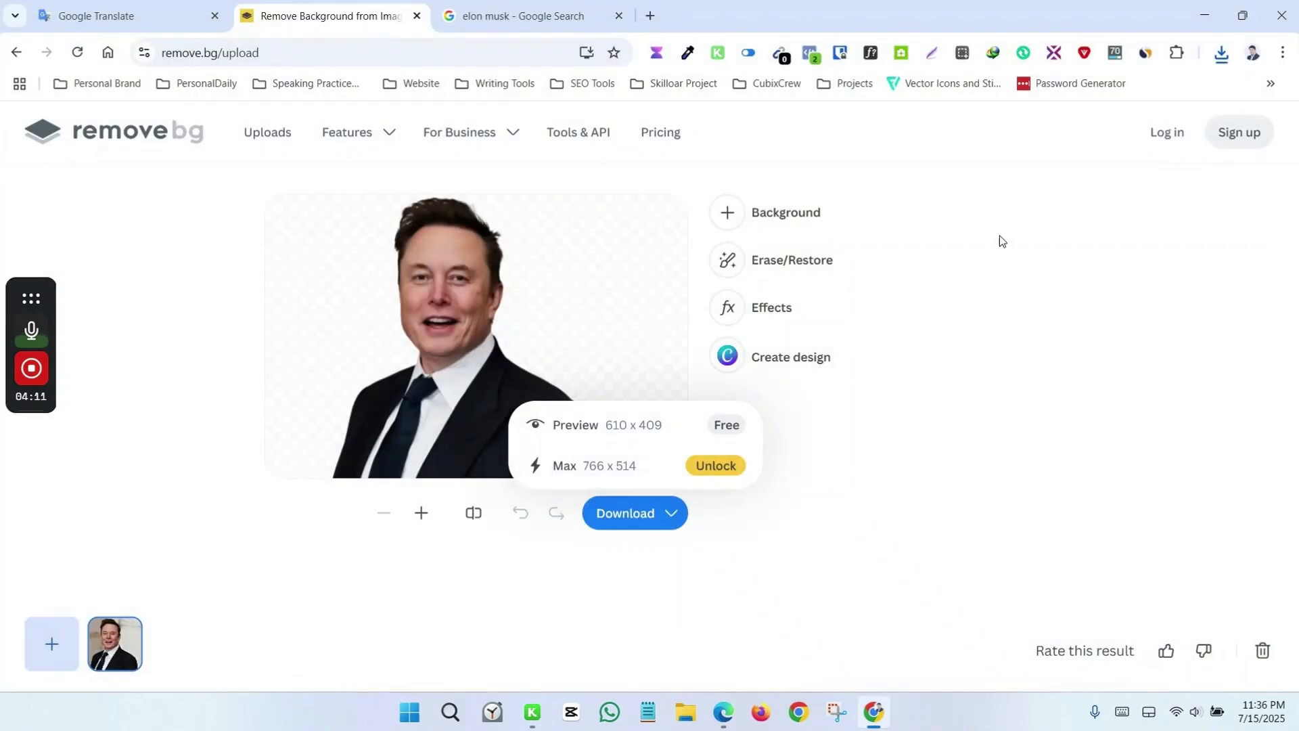
- Return to the Elon Musk image results and preview the Scientific American photo with outstretched arms
{"action": "left_click", "coordinate": [572, 19]}
{"action": "scroll", "coordinate": [827, 427], "scroll_direction": "down", "scroll_amount": 6}
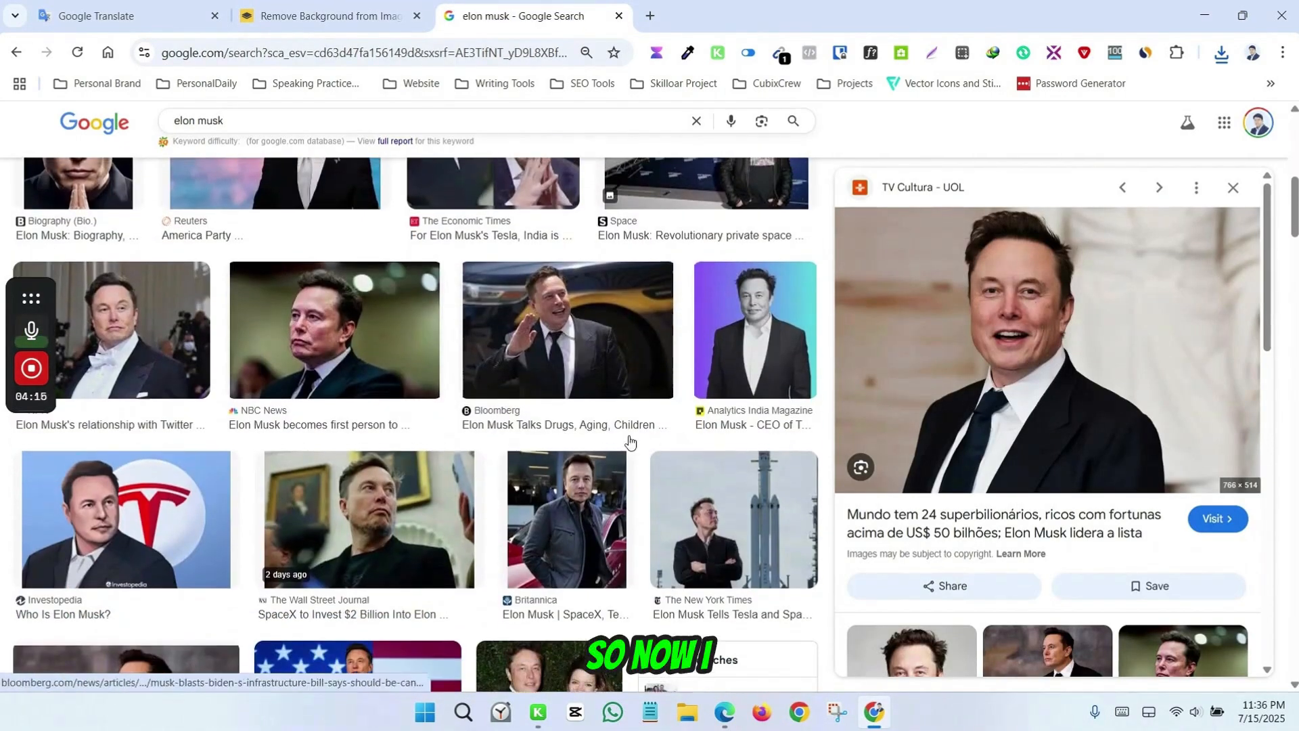
{"action": "scroll", "coordinate": [131, 423], "scroll_direction": "up", "scroll_amount": 2}
{"action": "left_click", "coordinate": [131, 422]}
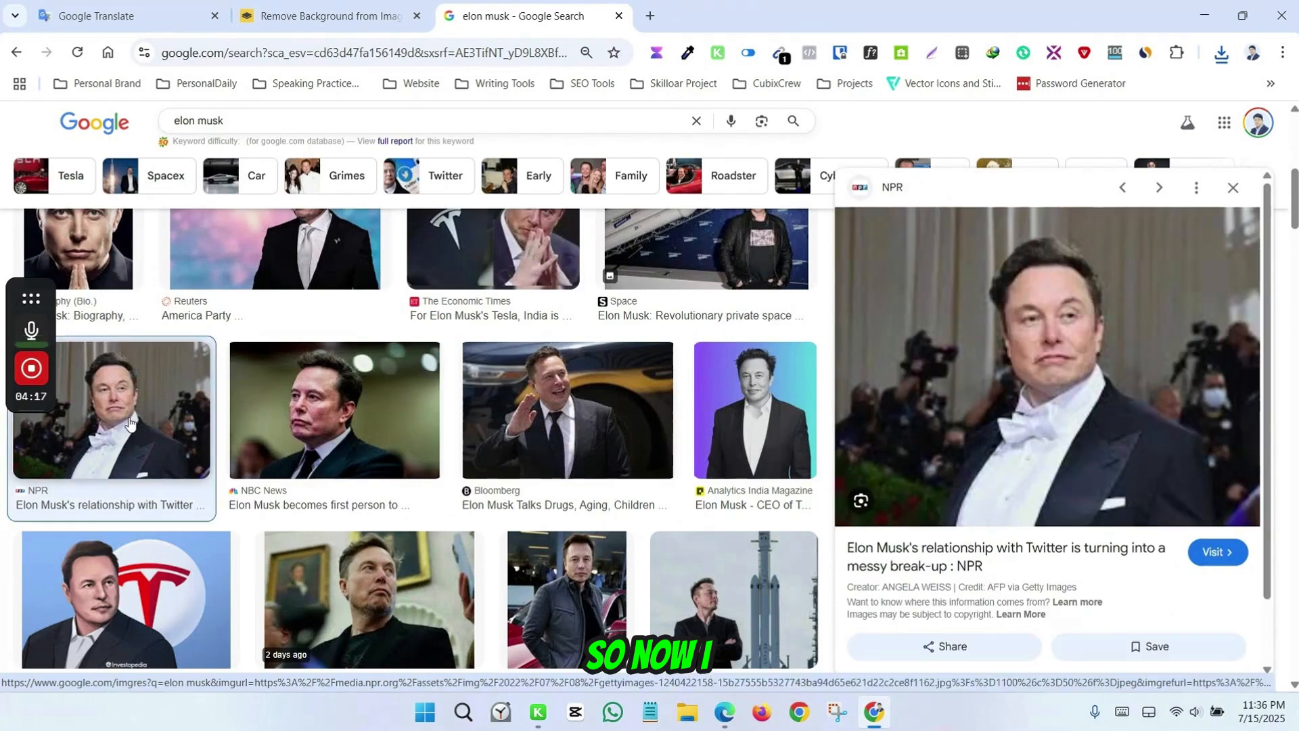
{"action": "scroll", "coordinate": [216, 406], "scroll_direction": "down", "scroll_amount": 8}
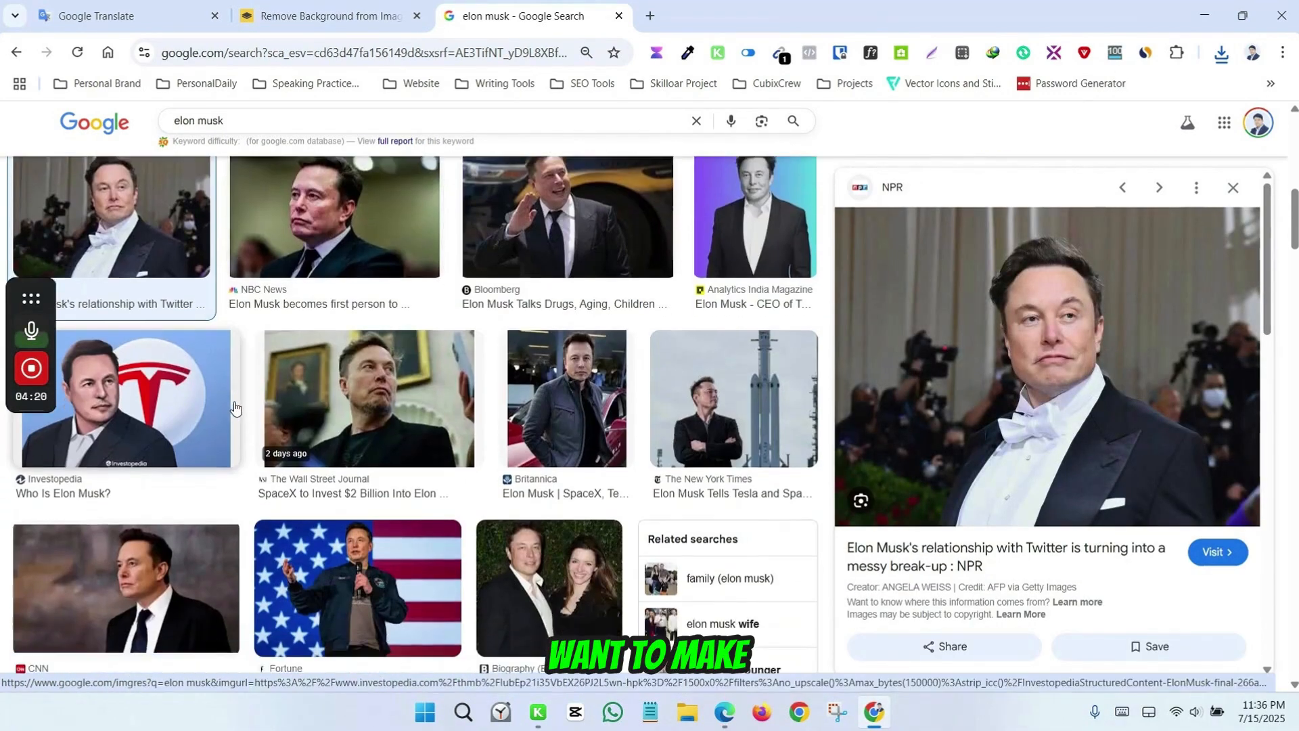
{"action": "scroll", "coordinate": [390, 456], "scroll_direction": "down", "scroll_amount": 3}
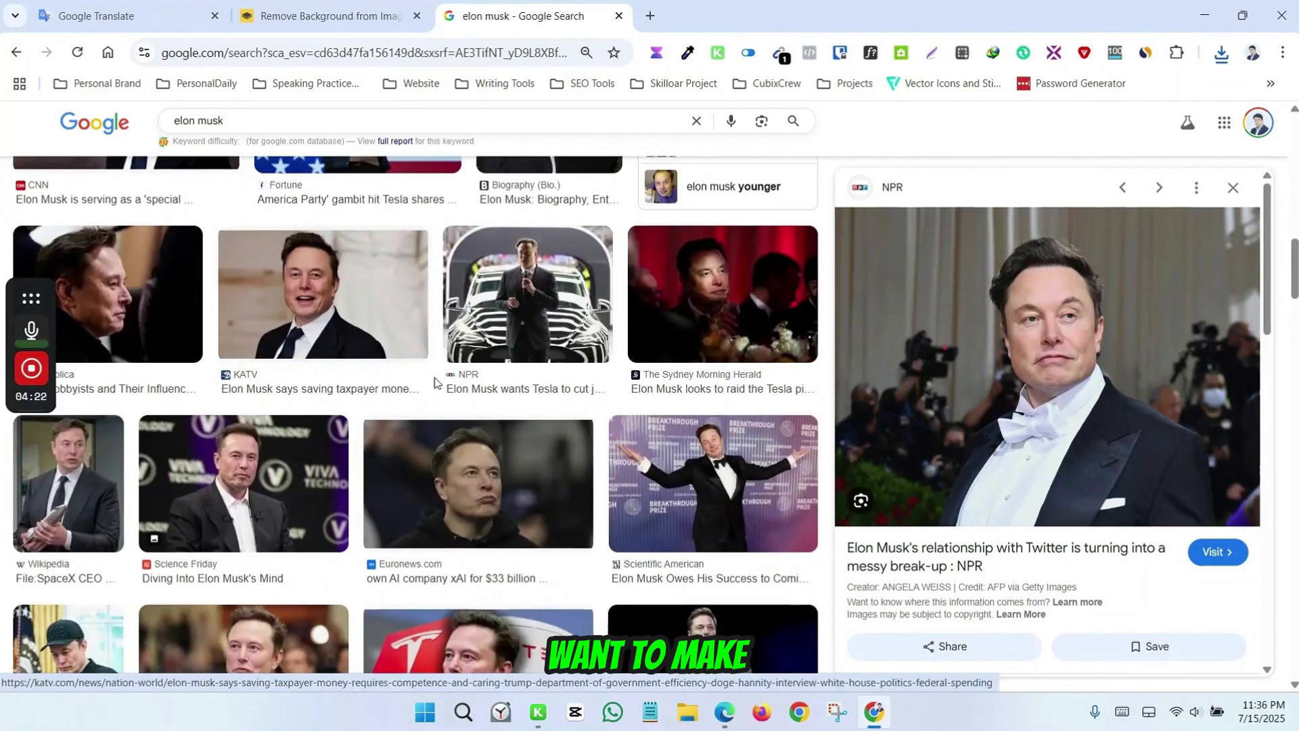
{"action": "left_click", "coordinate": [748, 346]}
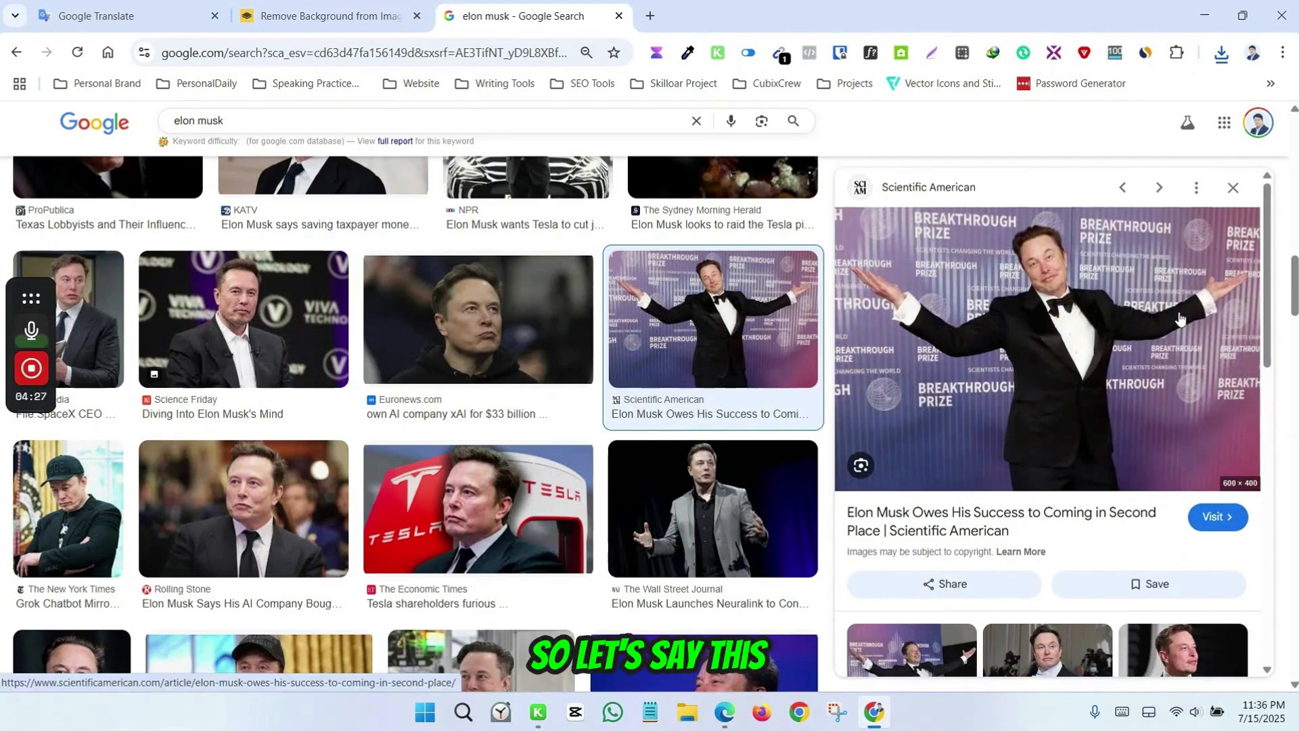
{"action": "right_click", "coordinate": [1026, 312]}
{"action": "left_click", "coordinate": [1113, 376]}
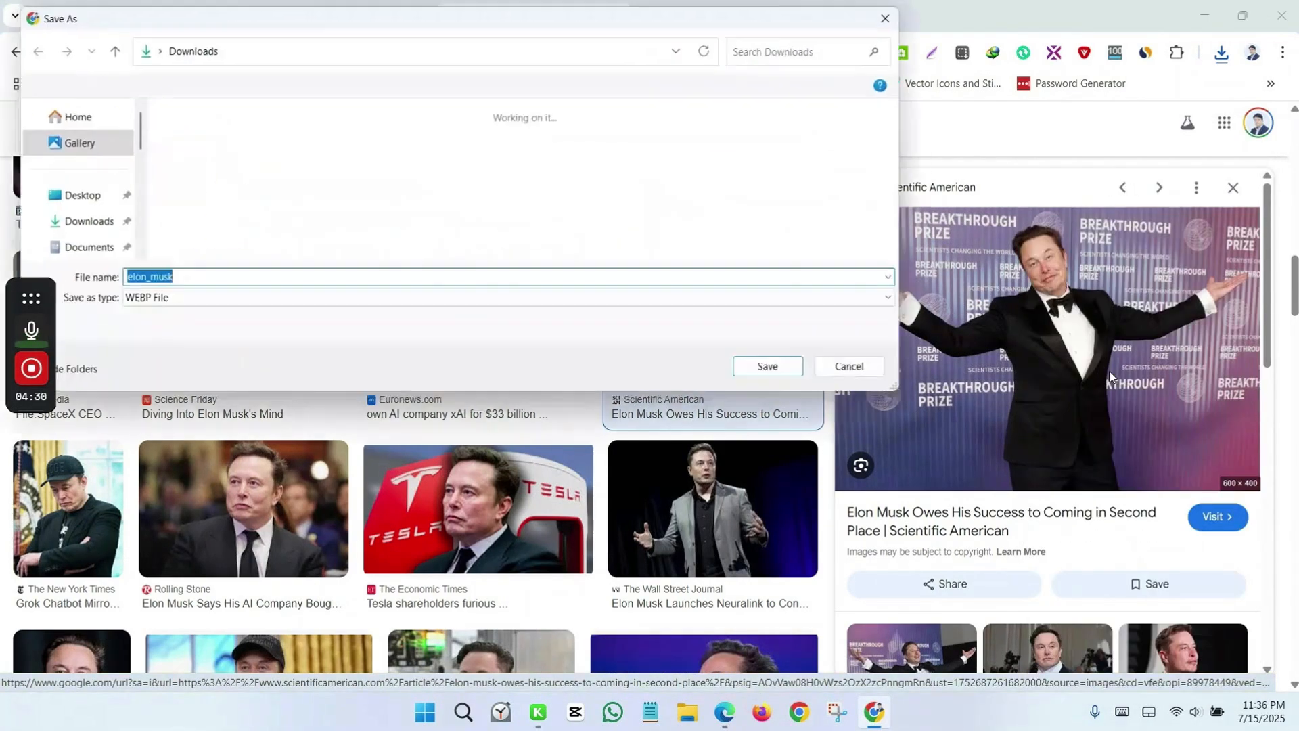
{"action": "left_click", "coordinate": [906, 14]}
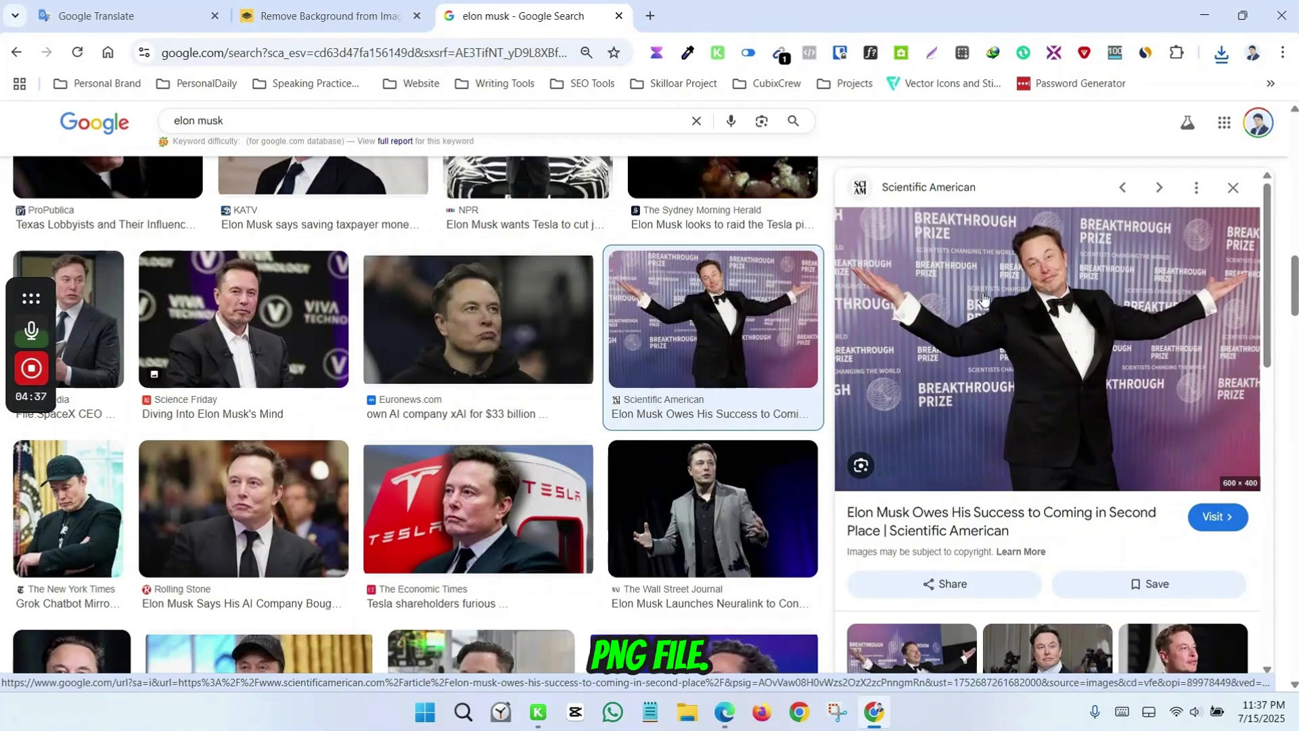
{"action": "right_click", "coordinate": [982, 297]}
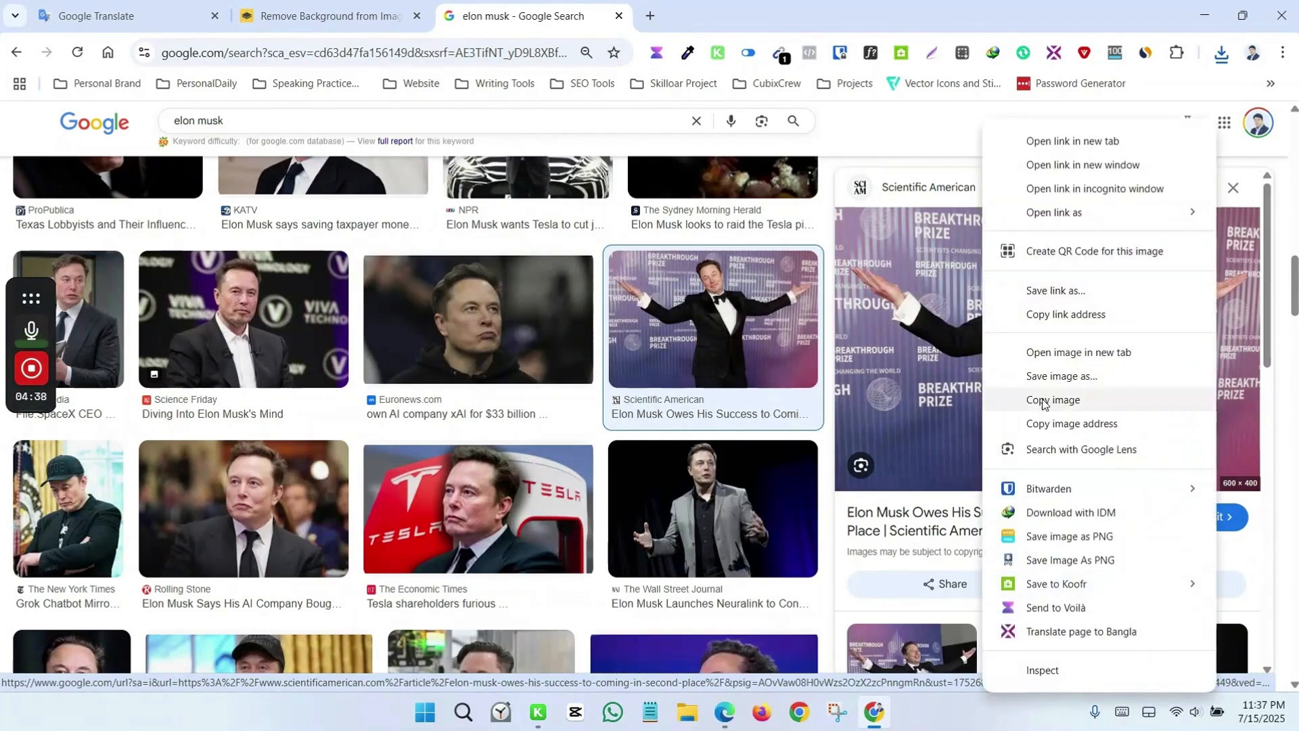
{"action": "right_click", "coordinate": [888, 293]}
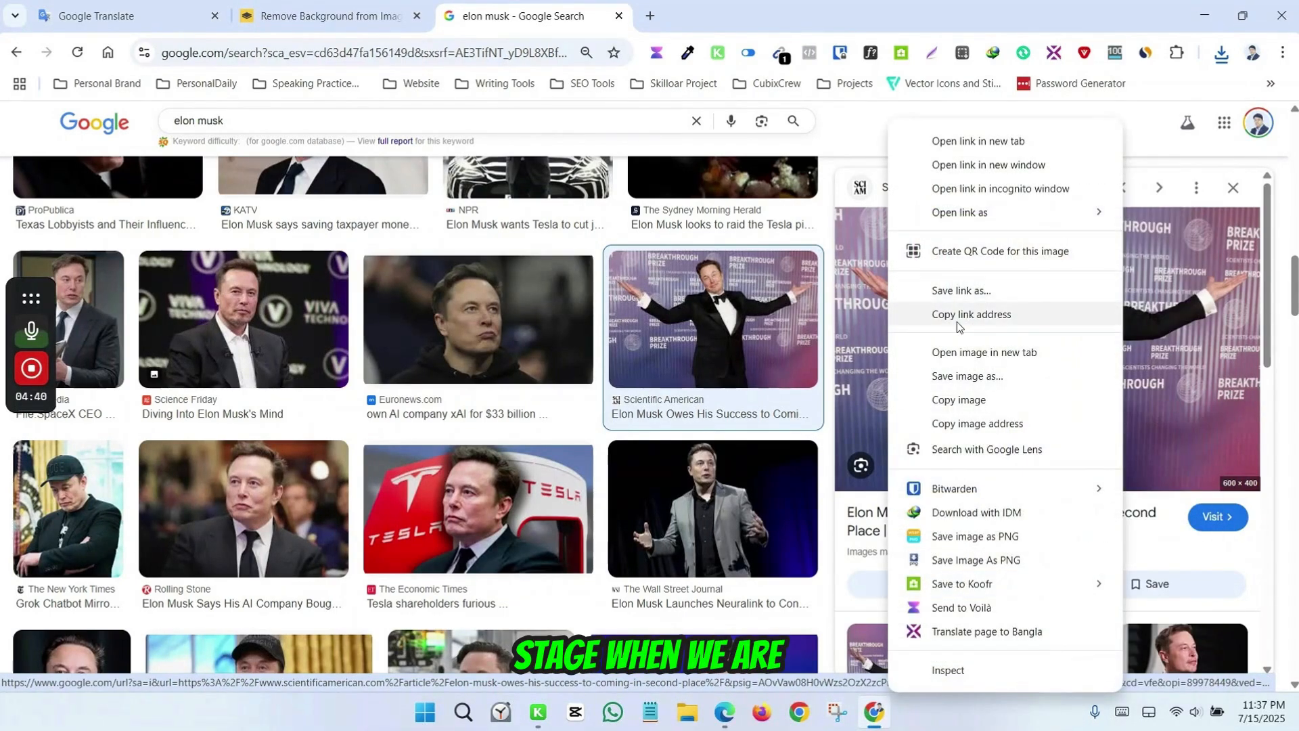
{"action": "left_click", "coordinate": [971, 376]}
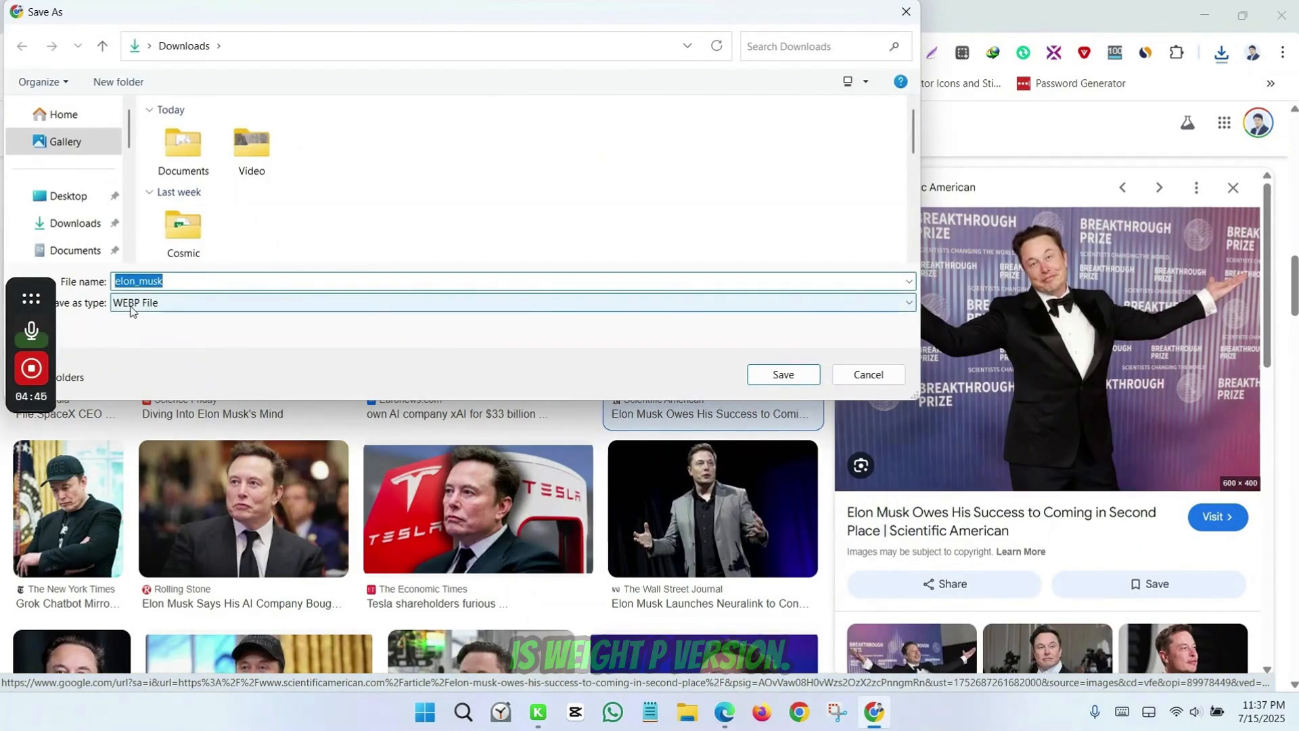
{"action": "left_click", "coordinate": [906, 11]}
- Save the previewed Scientific American photo with outstretched arms to Downloads as a PNG image named elon_musk
{"action": "right_click", "coordinate": [939, 274]}
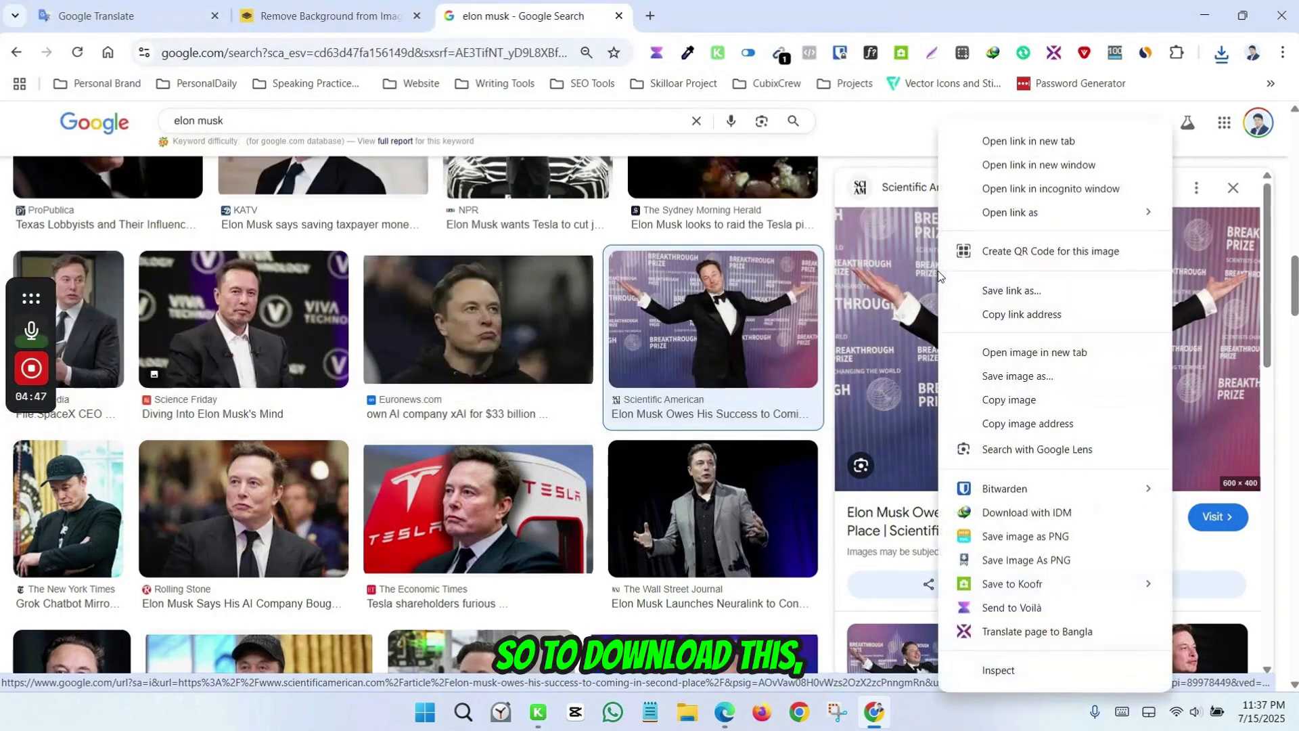
{"action": "left_click", "coordinate": [1025, 536]}
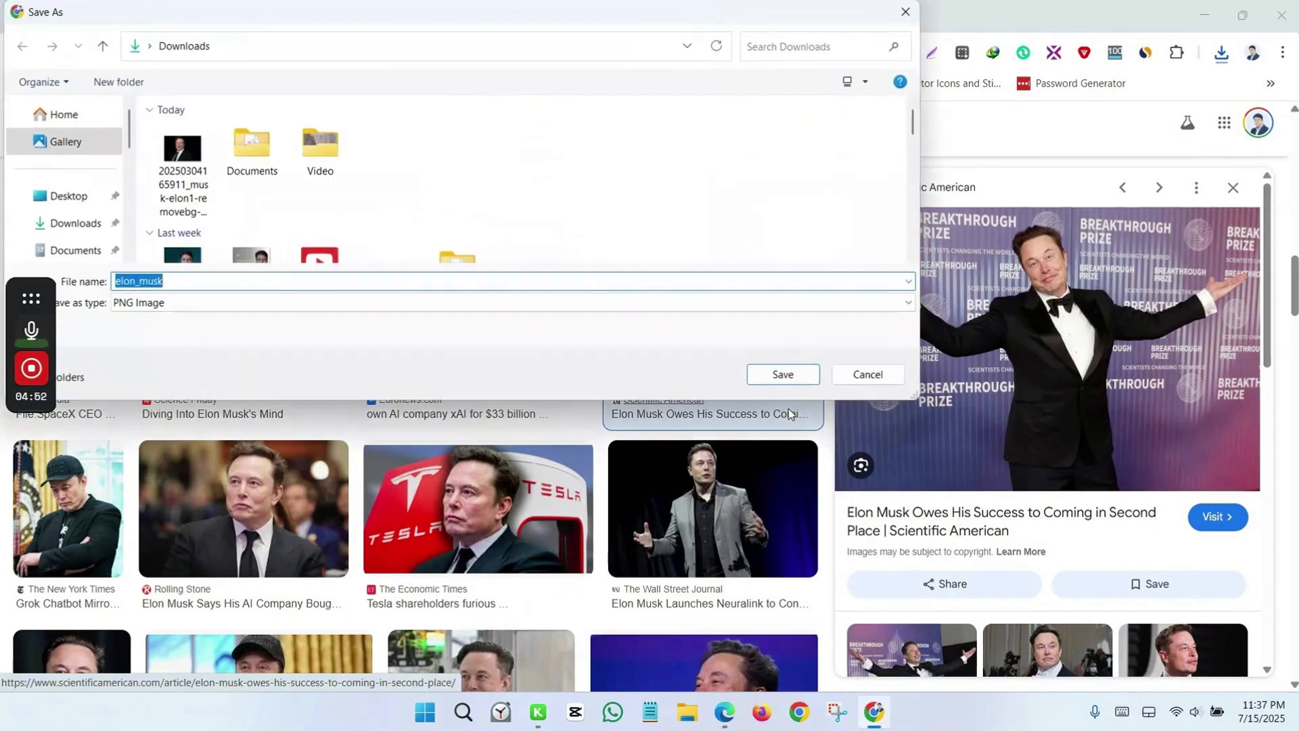
{"action": "left_click", "coordinate": [779, 376]}
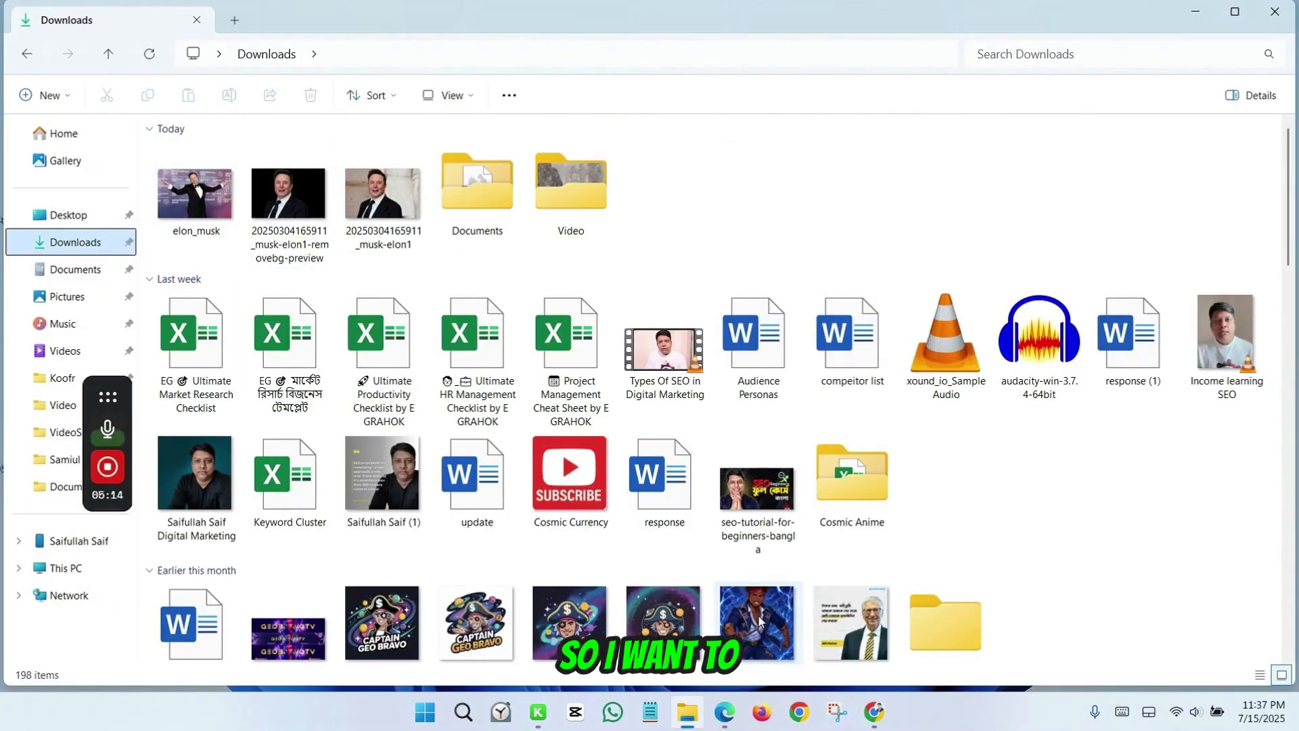
- Switch back to remove.bg in the browser and return to its home page for a new upload
{"action": "left_click", "coordinate": [874, 718]}
{"action": "left_click", "coordinate": [291, 20]}
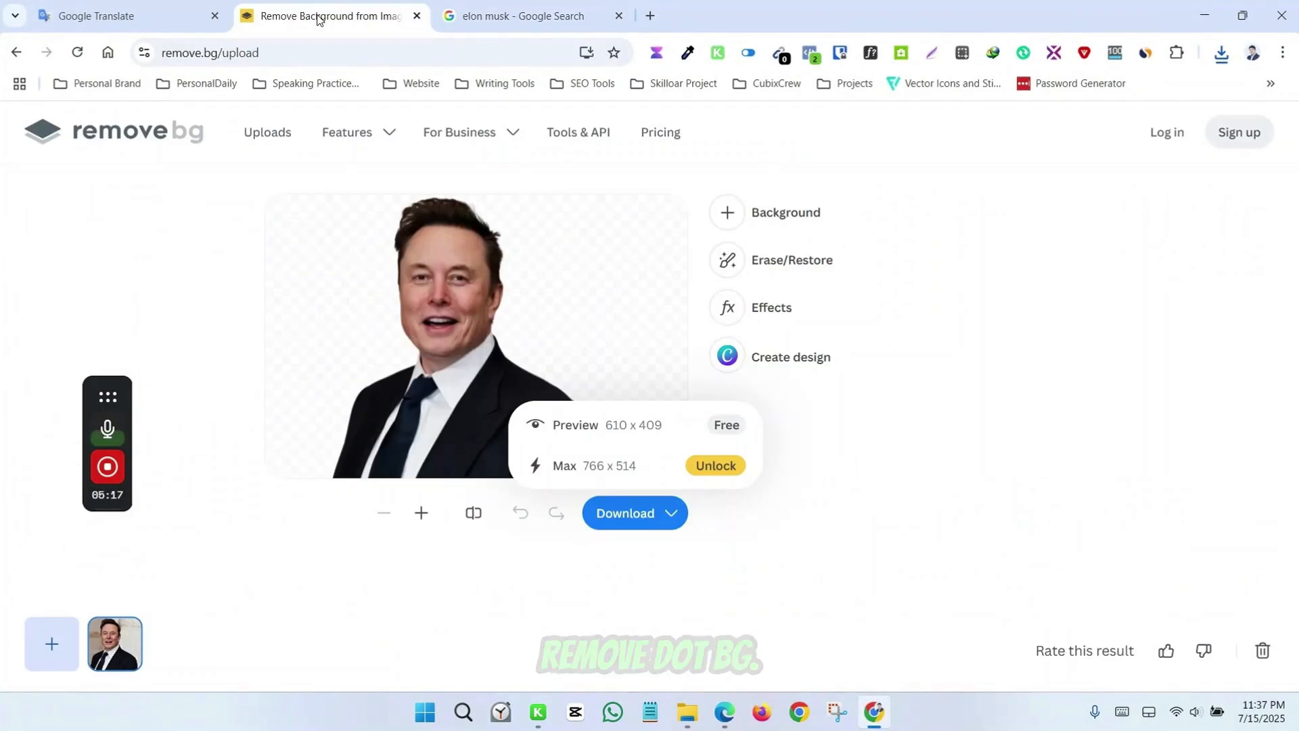
{"action": "left_click", "coordinate": [163, 131]}
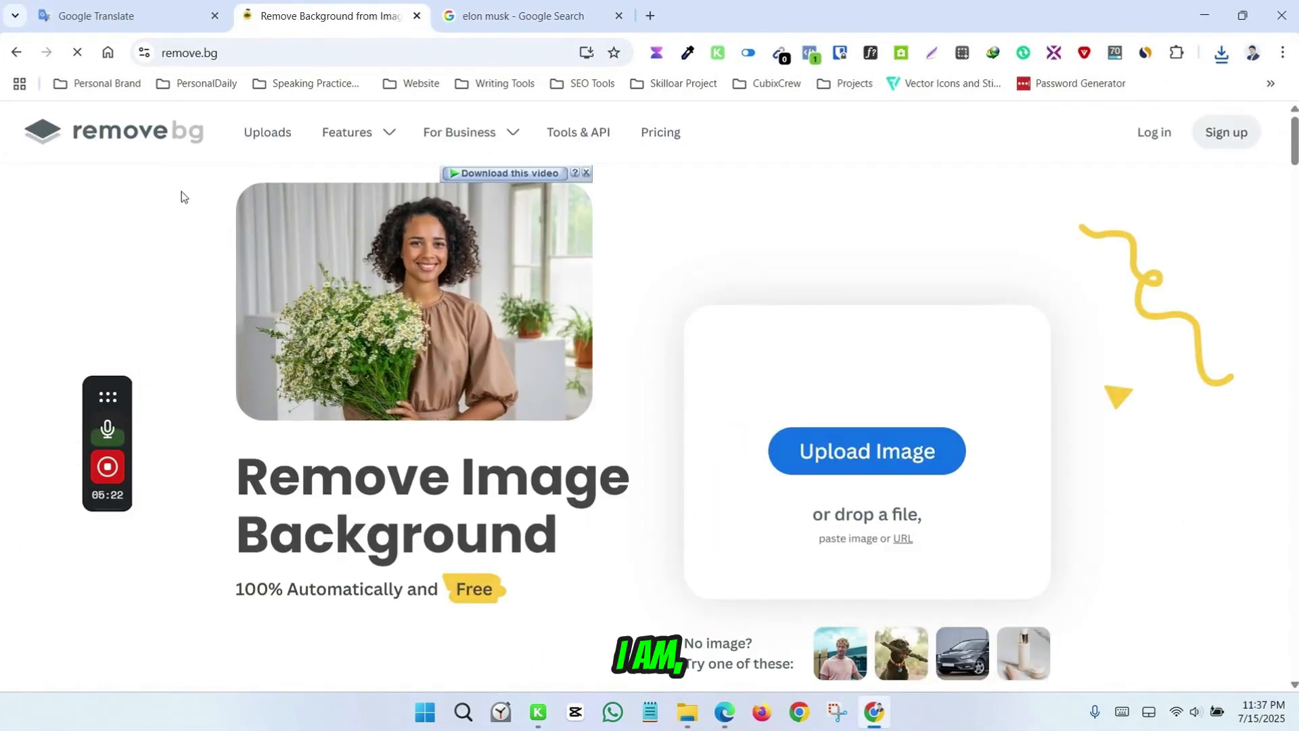
- Upload elon_musk.png from Downloads for background removal and download the free 600 x 400 preview of the cutout
{"action": "left_click", "coordinate": [870, 460]}
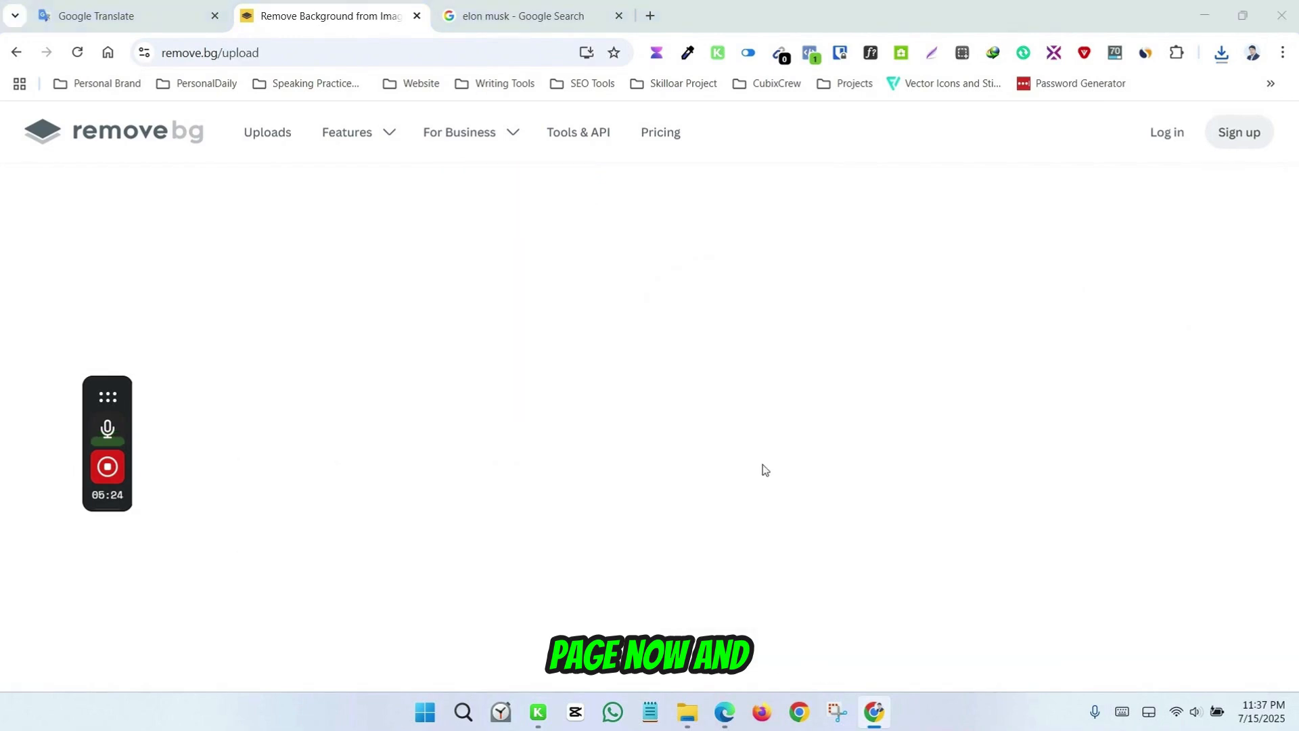
{"action": "left_click", "coordinate": [75, 224]}
{"action": "left_click", "coordinate": [182, 158]}
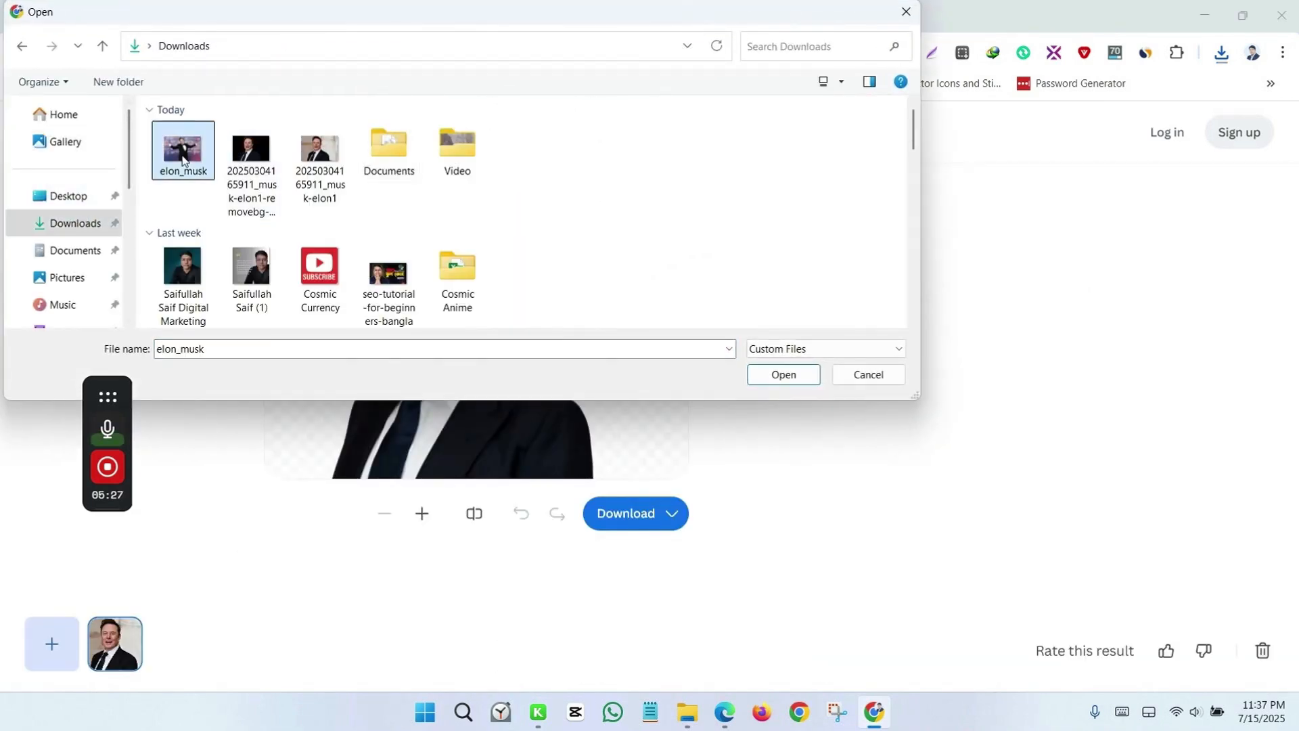
{"action": "left_click", "coordinate": [777, 374]}
{"action": "key", "text": "ctrl+v"}
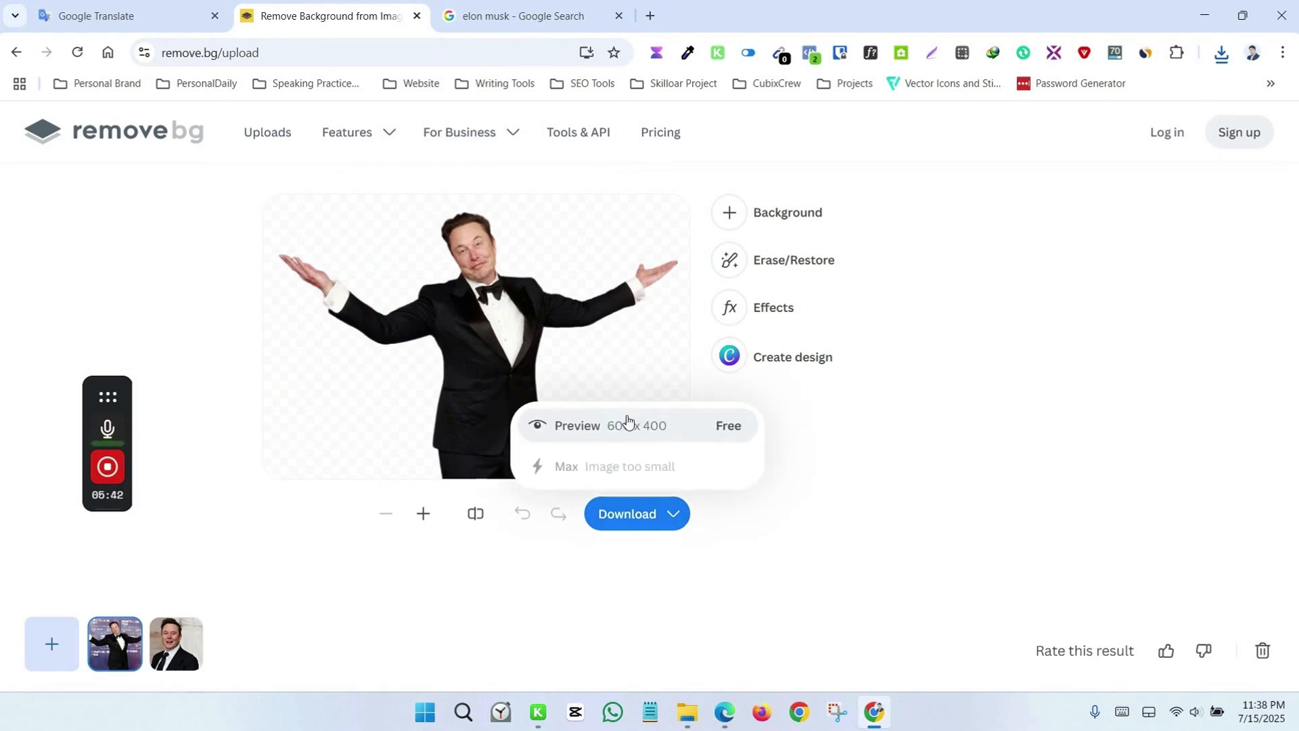
{"action": "left_click", "coordinate": [626, 424]}
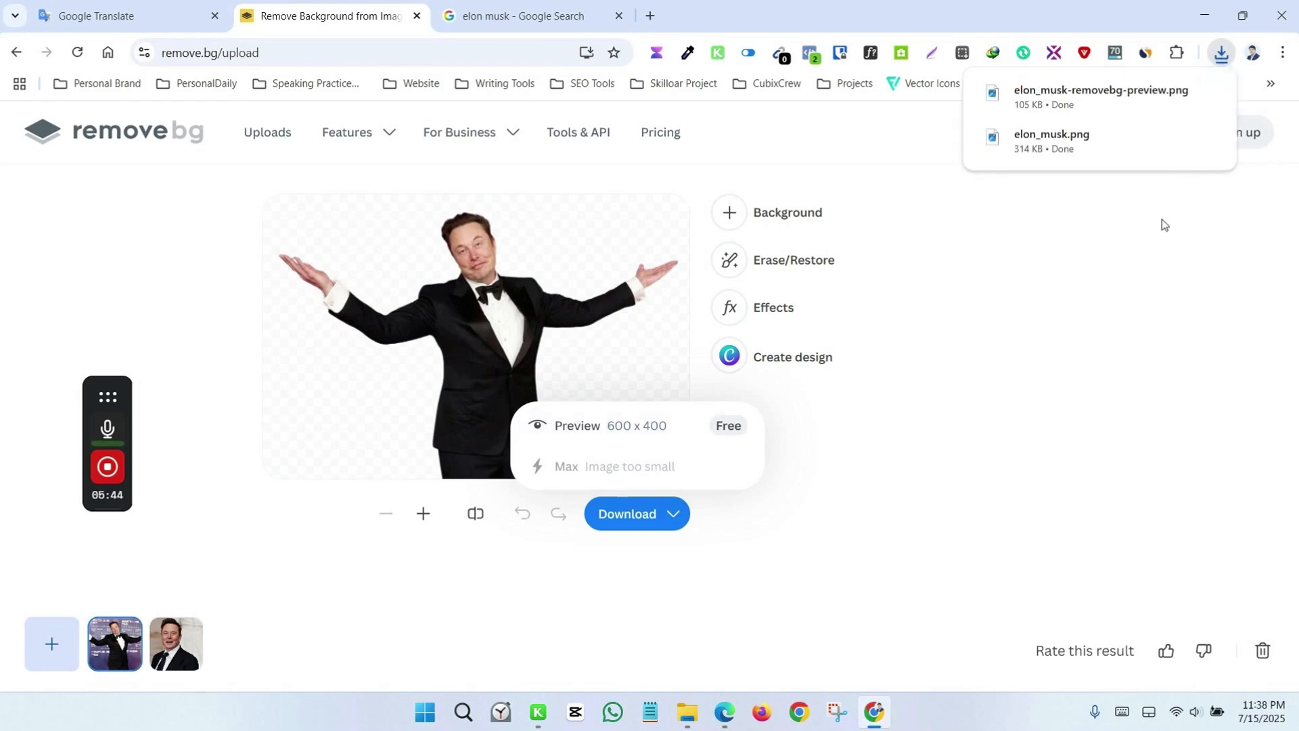
- Open the downloaded elon_musk-removebg-preview.png, inspect the cutout's edges up close and as a whole, and close the image viewer
{"action": "left_click", "coordinate": [1109, 103]}
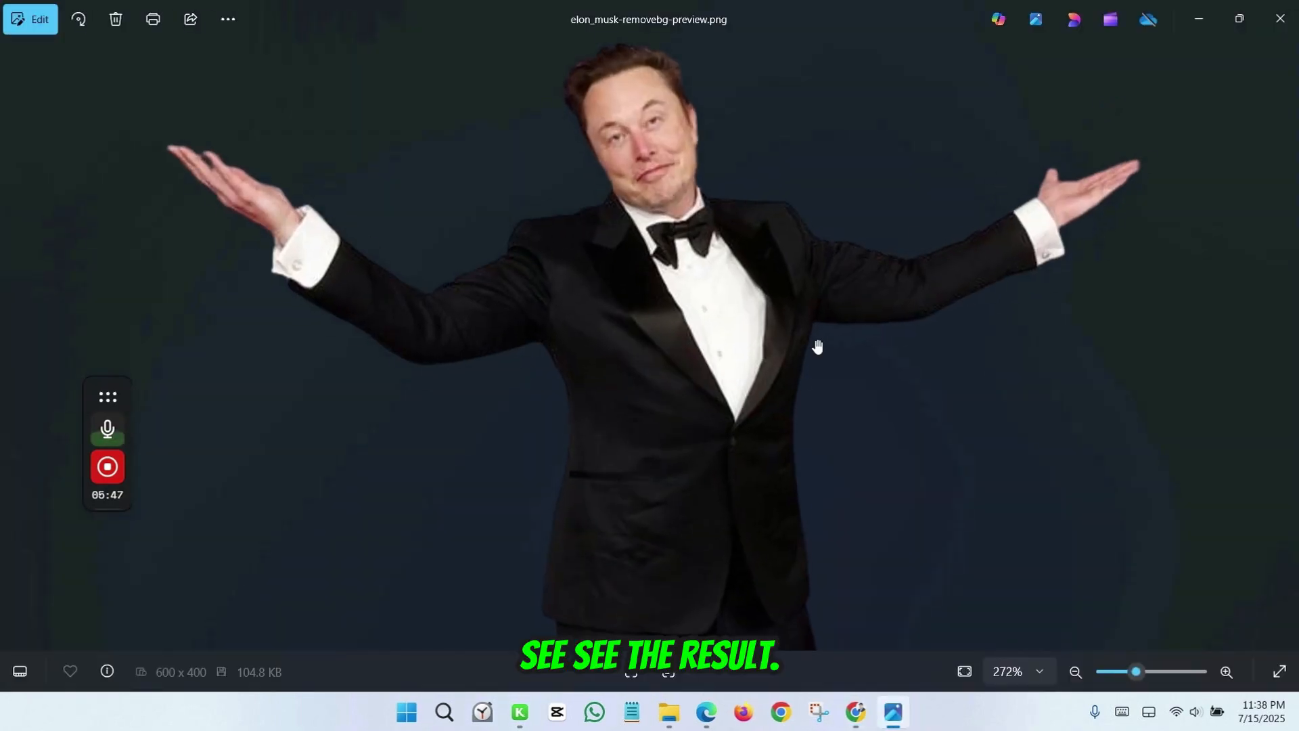
{"action": "scroll", "coordinate": [832, 365], "scroll_direction": "down", "scroll_amount": 3}
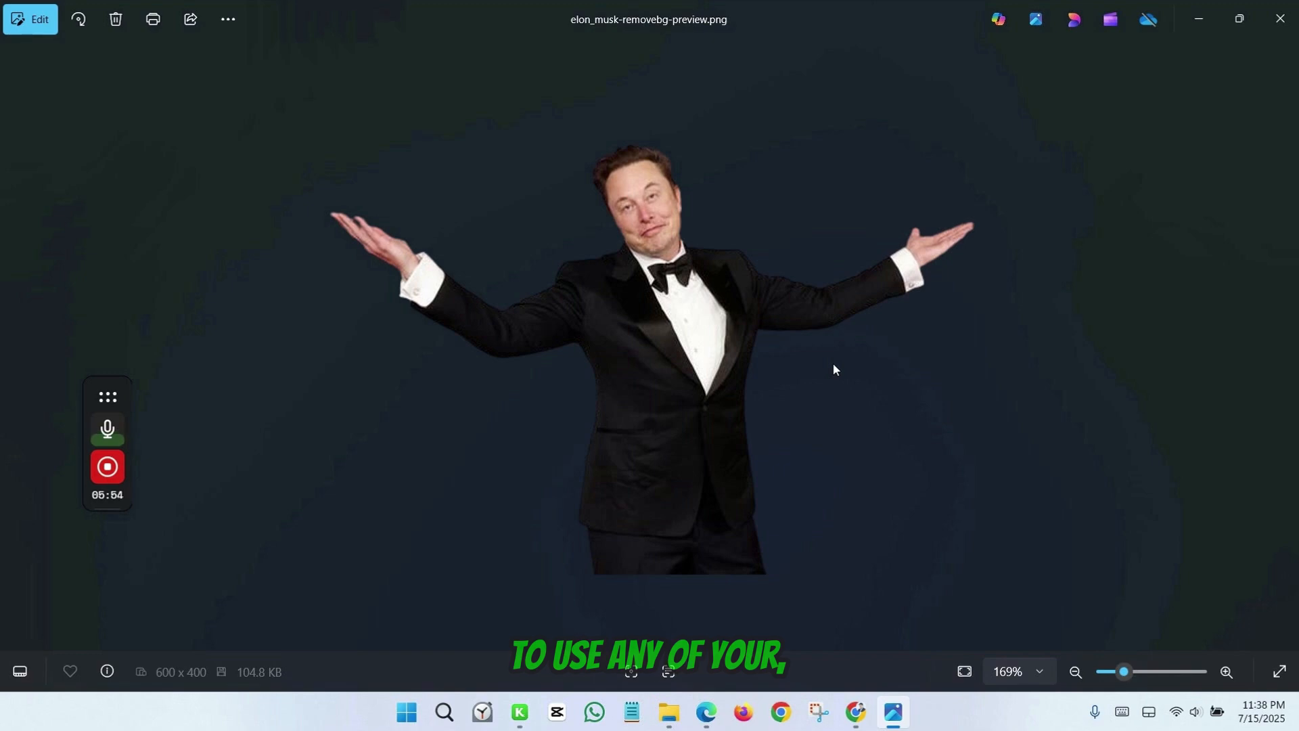
{"action": "scroll", "coordinate": [894, 398], "scroll_direction": "up", "scroll_amount": 2}
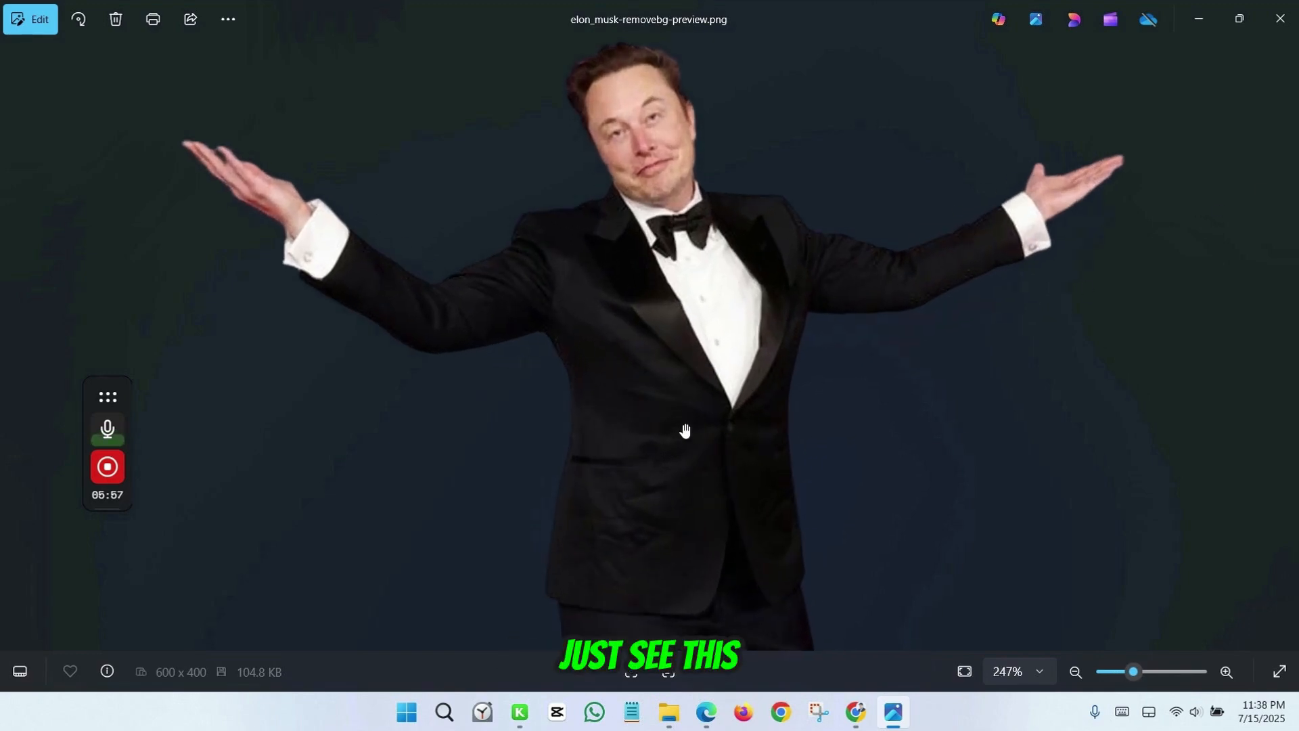
{"action": "scroll", "coordinate": [683, 424], "scroll_direction": "down", "scroll_amount": 2}
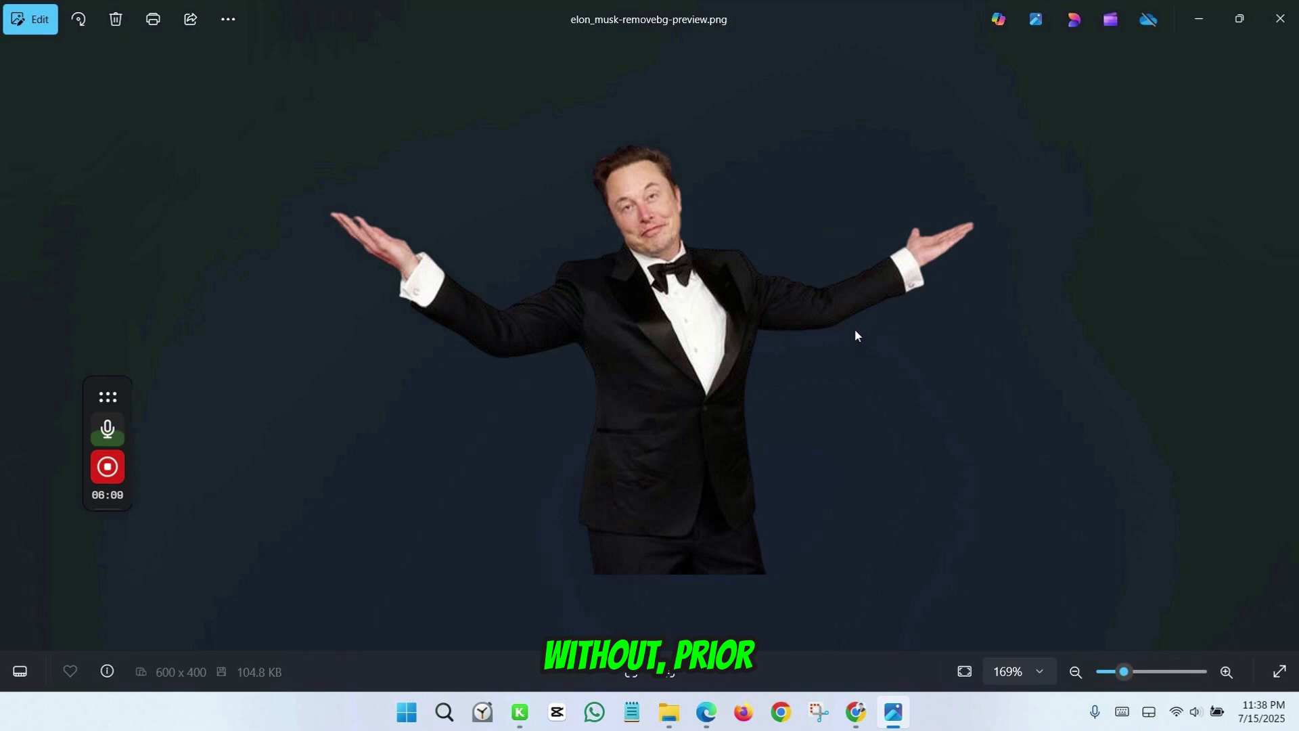
{"action": "left_click", "coordinate": [1283, 27]}
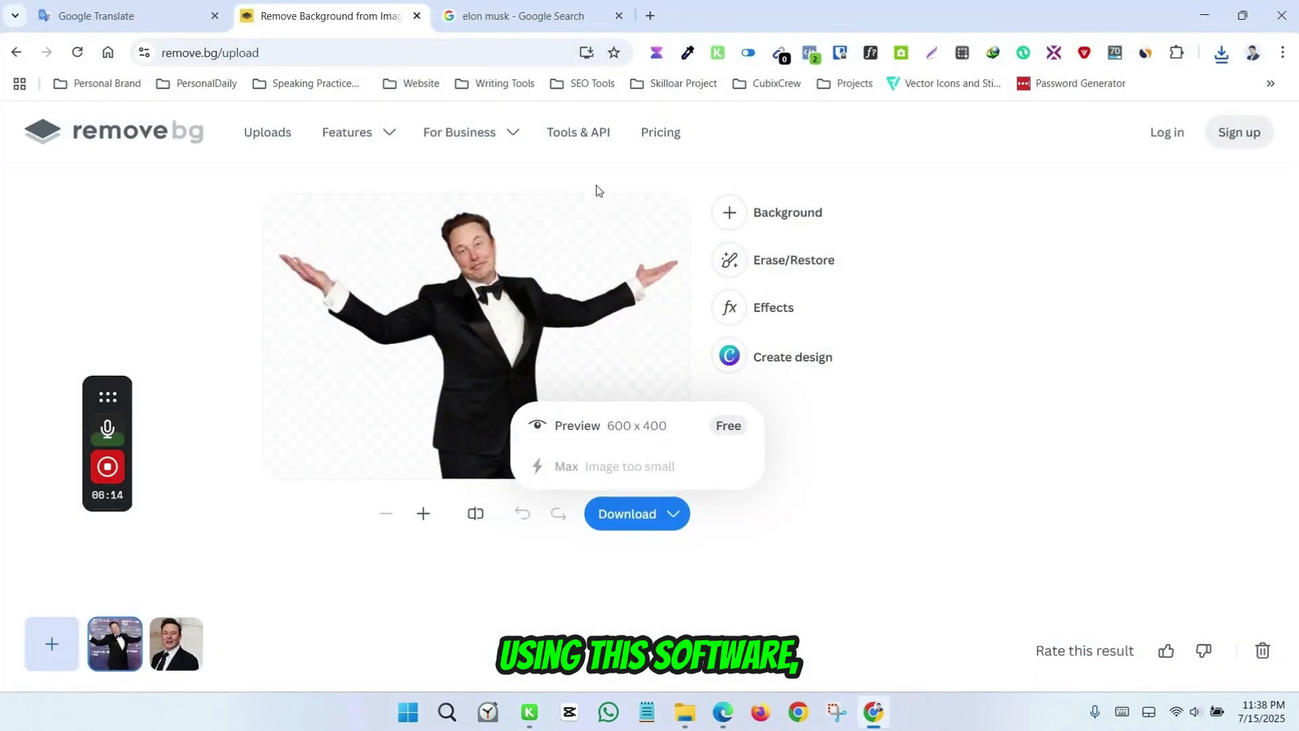